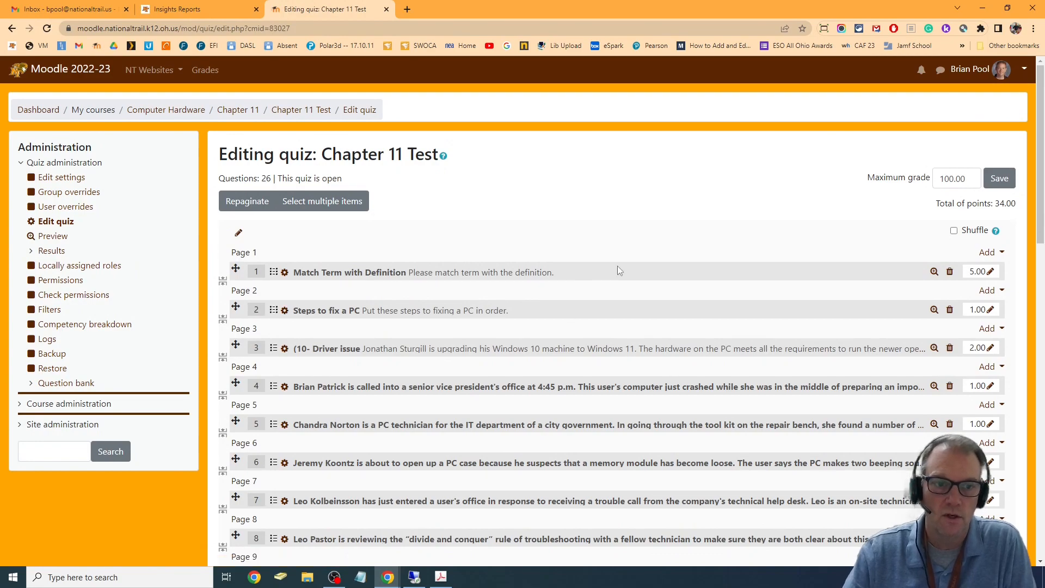
- Turn on editing in the Chapter 11 section of the course and open the settings of the Chapter 11 Test
{"action": "left_click_drag", "start_coordinate": [1039, 184], "coordinate": [1015, 140]}
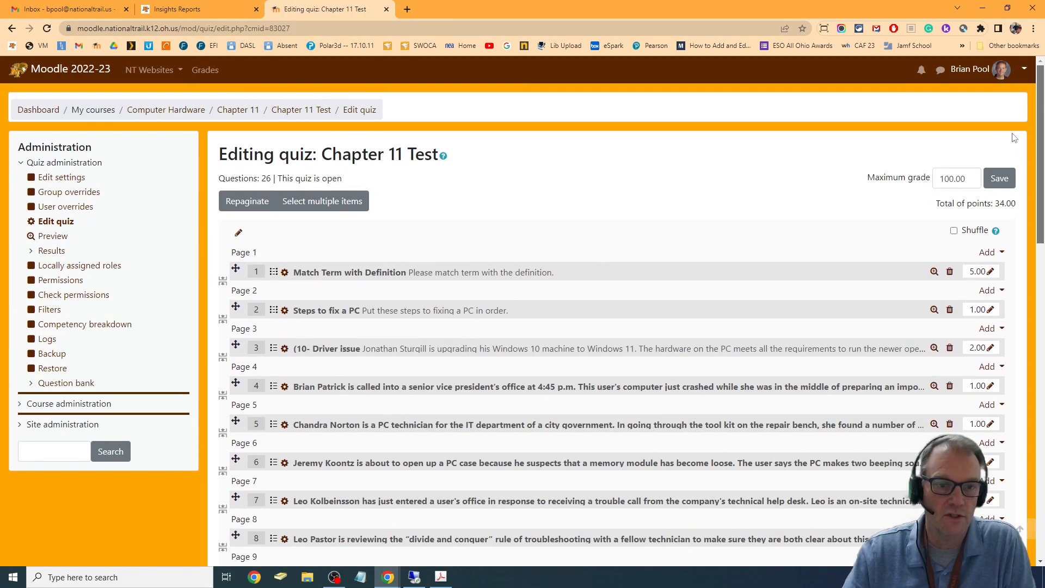
{"action": "left_click", "coordinate": [253, 113]}
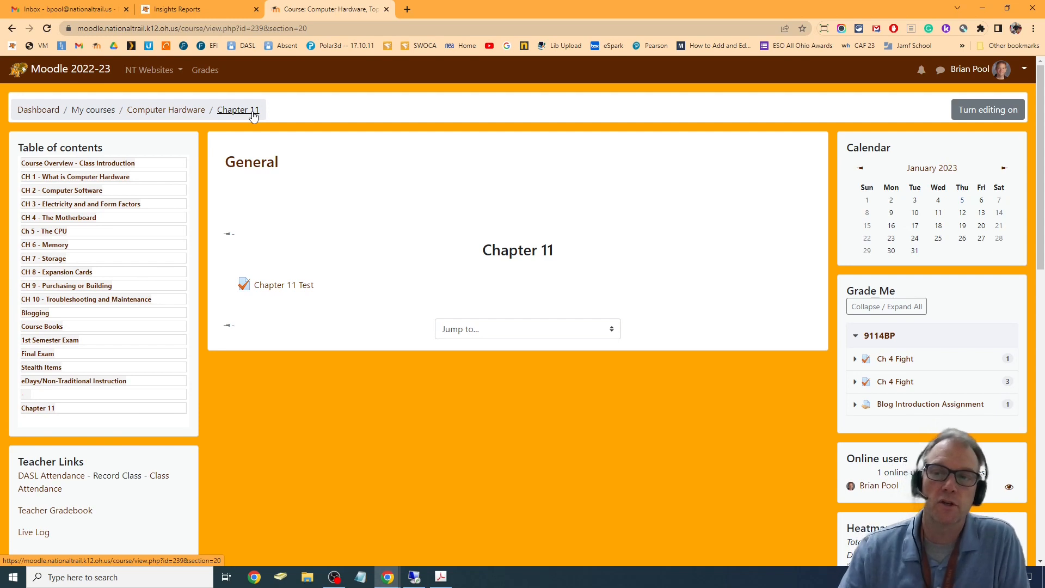
{"action": "left_click", "coordinate": [989, 109]}
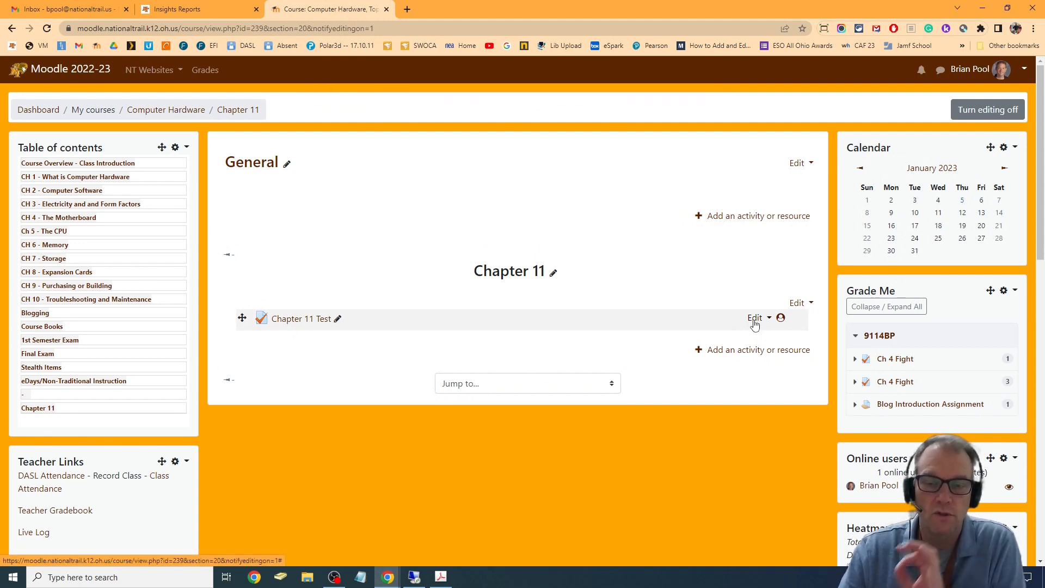
{"action": "left_click", "coordinate": [755, 319]}
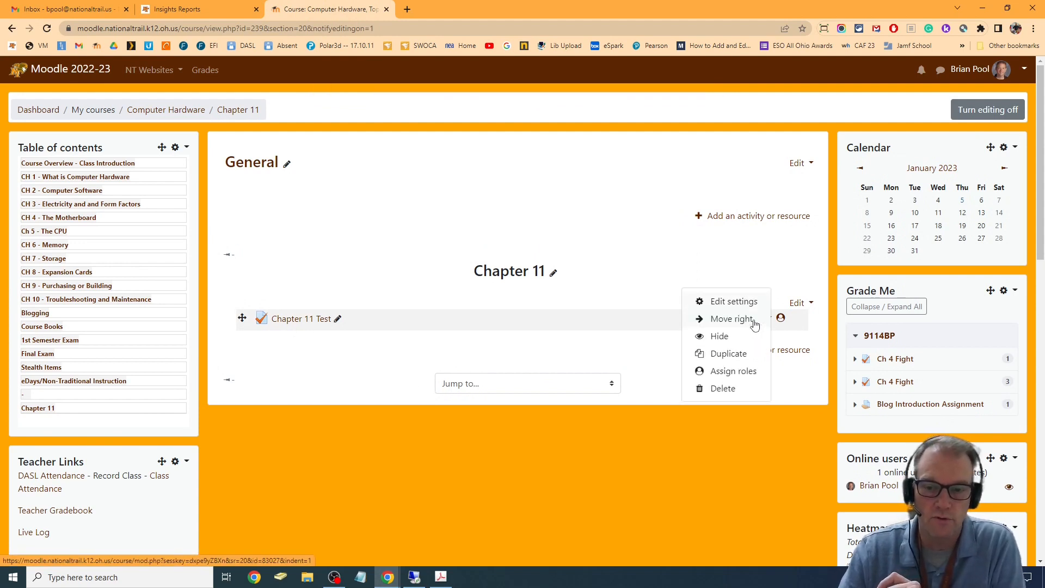
{"action": "left_click", "coordinate": [746, 308]}
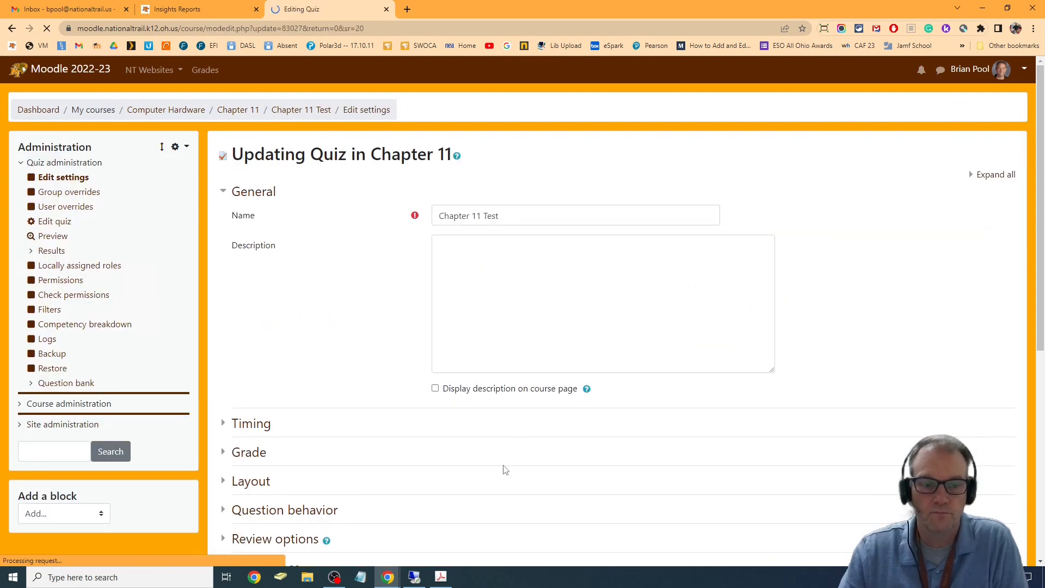
- Add a group access restriction to the Chapter 11 Test and set its group to NT-504
{"action": "scroll", "coordinate": [567, 362], "scroll_direction": "down", "scroll_amount": 7}
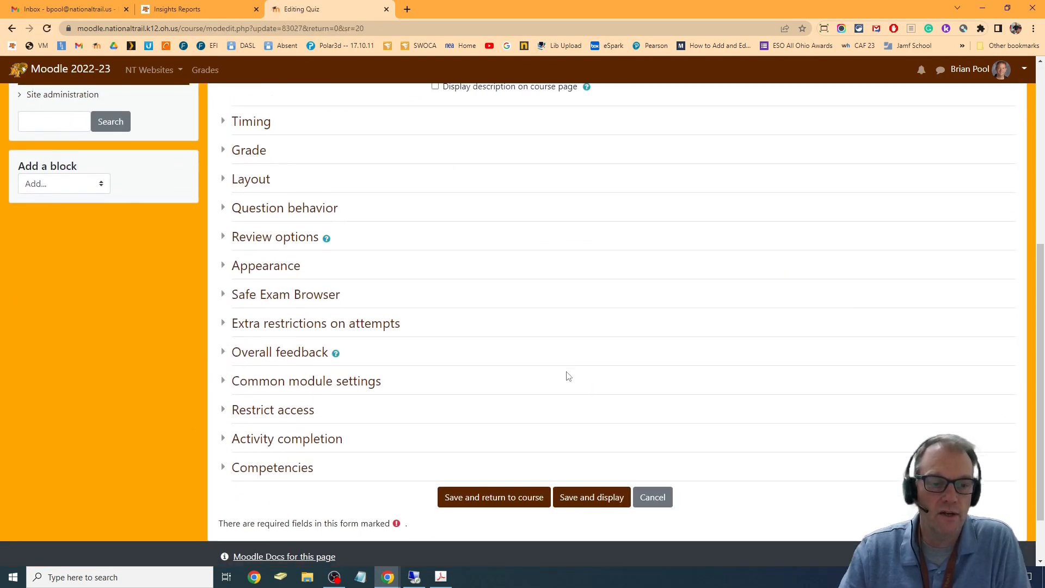
{"action": "left_click", "coordinate": [299, 353]}
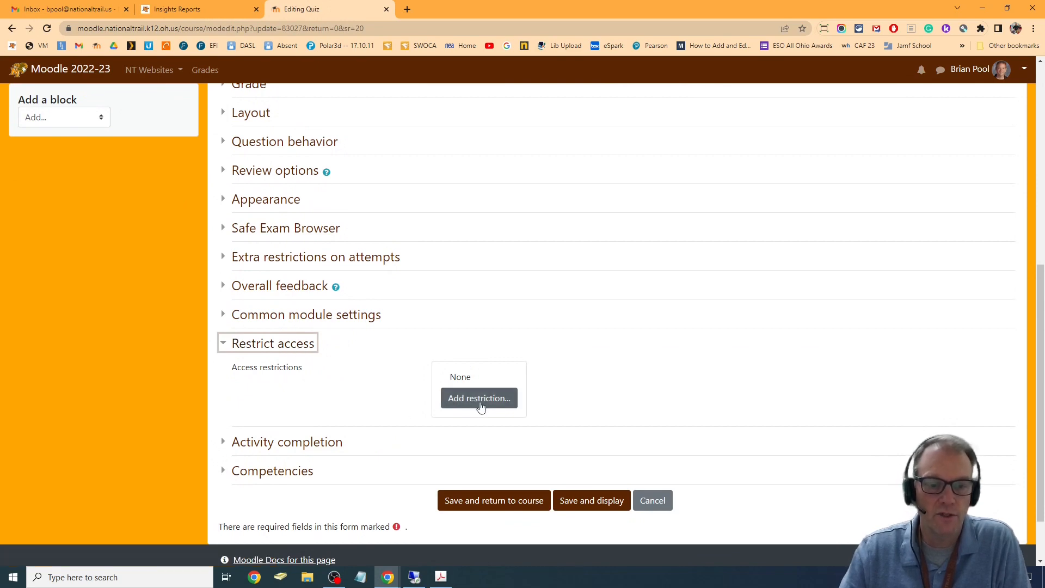
{"action": "scroll", "coordinate": [588, 401], "scroll_direction": "up", "scroll_amount": 6}
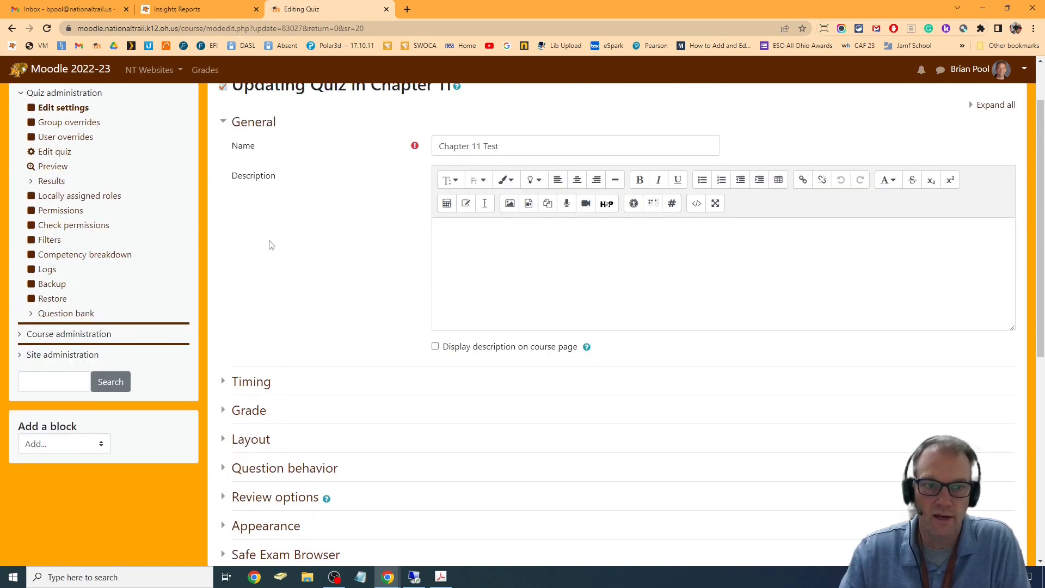
{"action": "scroll", "coordinate": [224, 212], "scroll_direction": "up", "scroll_amount": 2}
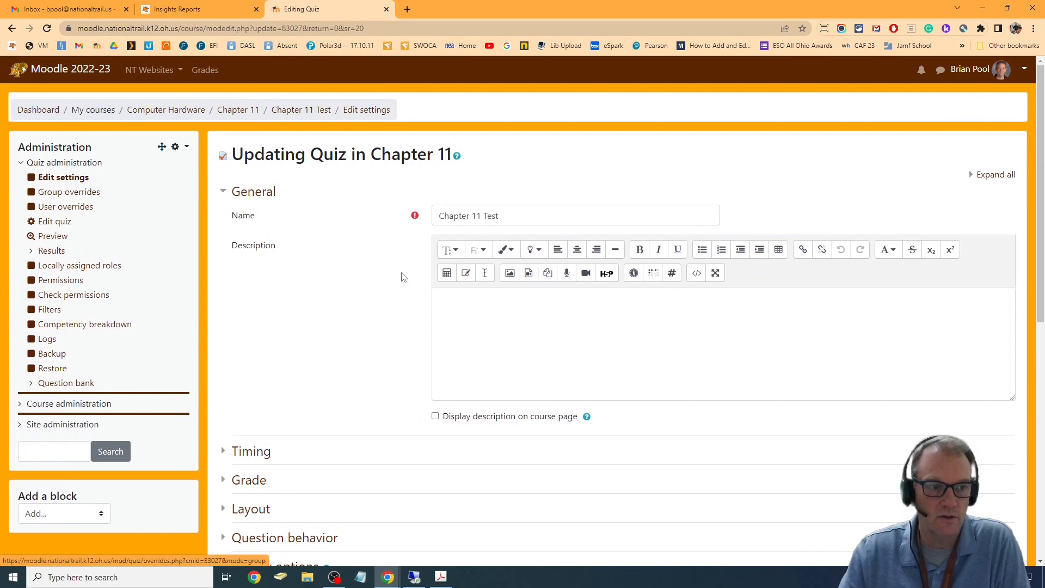
{"action": "scroll", "coordinate": [578, 278], "scroll_direction": "down", "scroll_amount": 3}
{"action": "scroll", "coordinate": [579, 278], "scroll_direction": "down", "scroll_amount": 4}
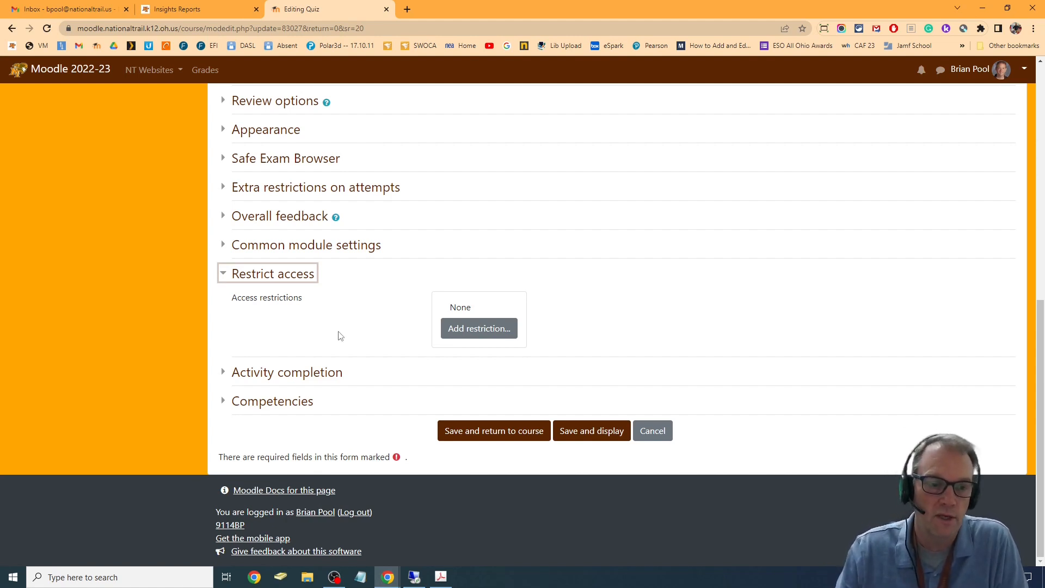
{"action": "left_click", "coordinate": [497, 333]}
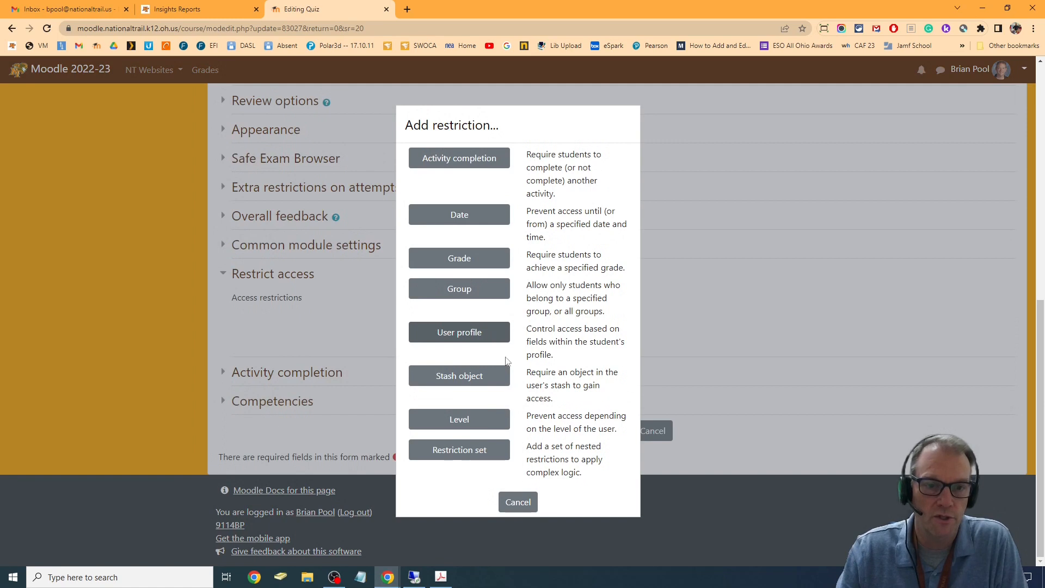
{"action": "left_click", "coordinate": [472, 296]}
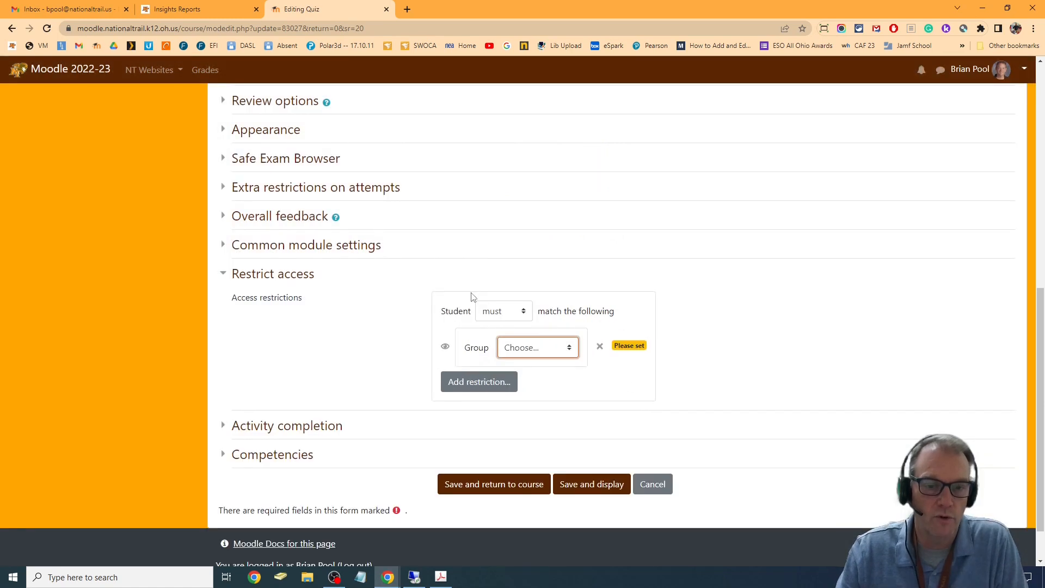
{"action": "left_click", "coordinate": [550, 353]}
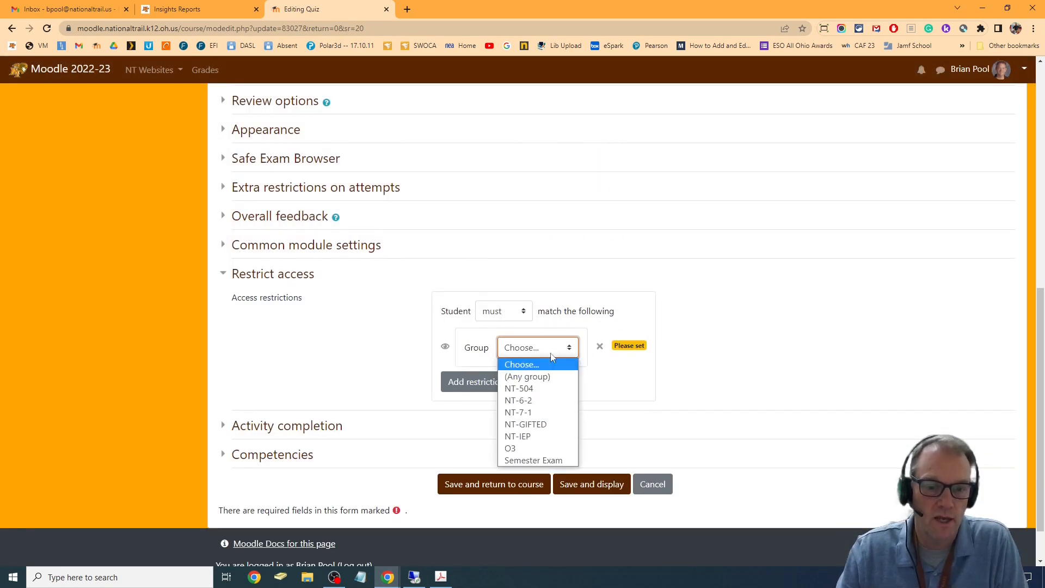
{"action": "left_click", "coordinate": [543, 389]}
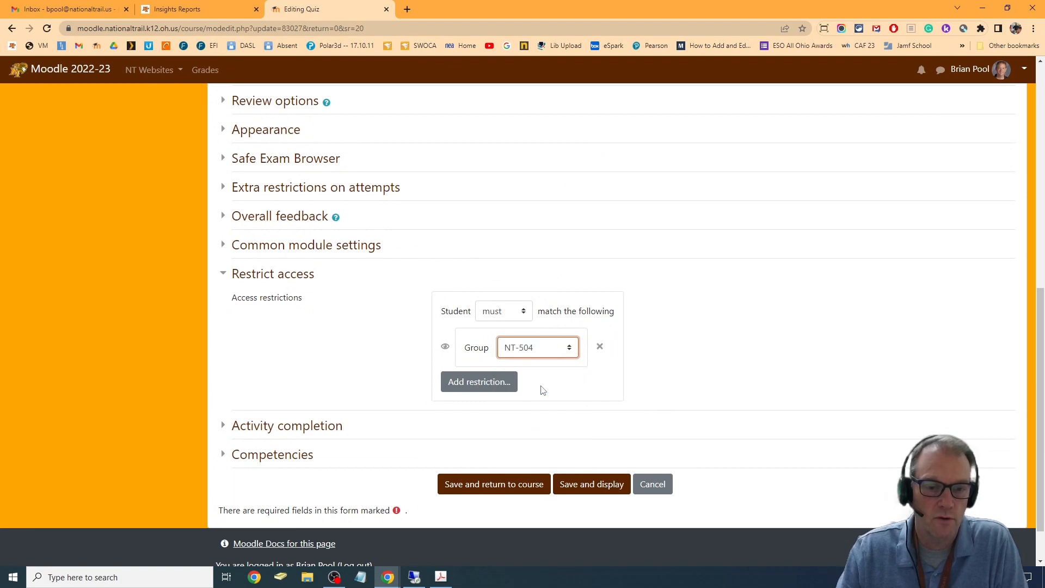
- Add a second group access restriction to the quiz and set its group to NT-IEP
{"action": "left_click", "coordinate": [475, 384]}
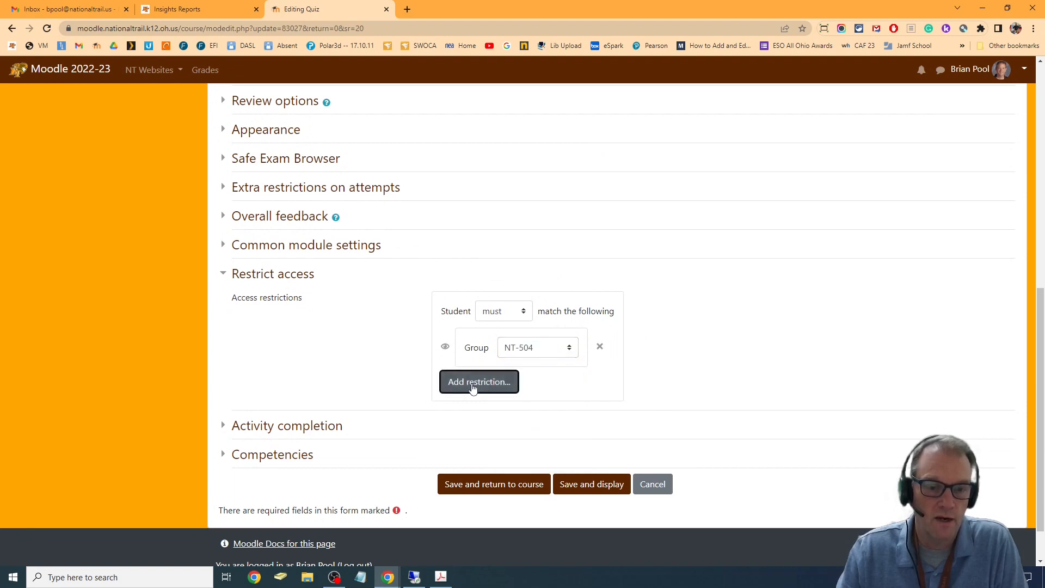
{"action": "left_click", "coordinate": [461, 294]}
{"action": "left_click", "coordinate": [543, 413]}
{"action": "left_click", "coordinate": [539, 493]}
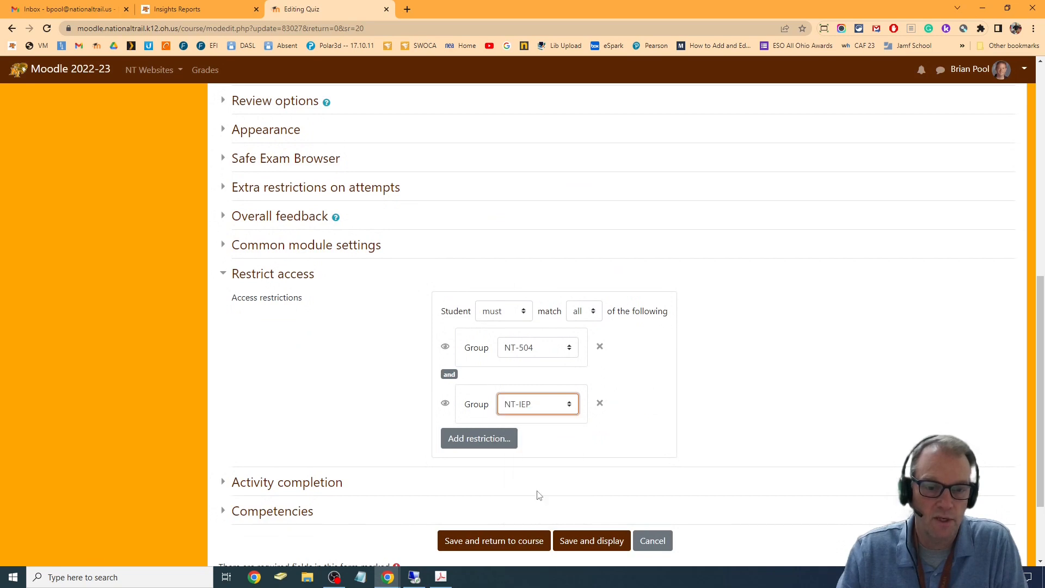
- Set the access rule so that the student must not match any of the listed groups
{"action": "left_click", "coordinate": [587, 316]}
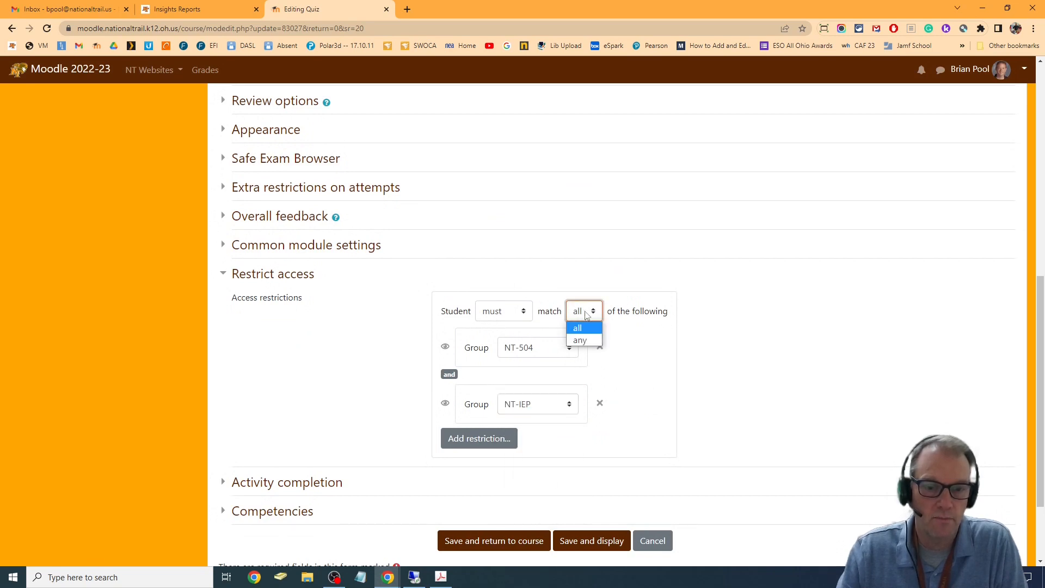
{"action": "left_click", "coordinate": [507, 315]}
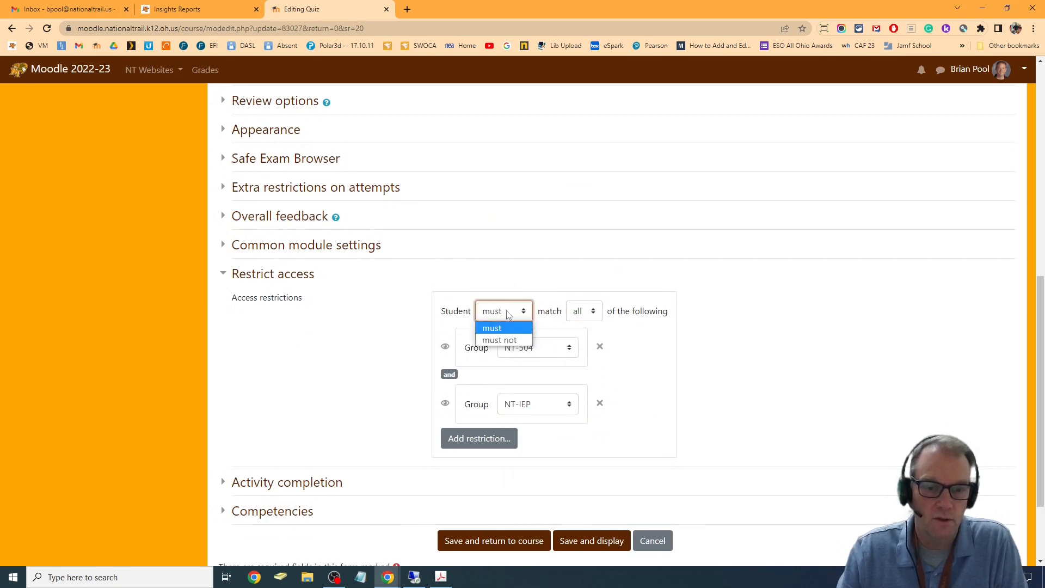
{"action": "left_click", "coordinate": [499, 339]}
{"action": "left_click", "coordinate": [594, 313]}
{"action": "left_click", "coordinate": [589, 341]}
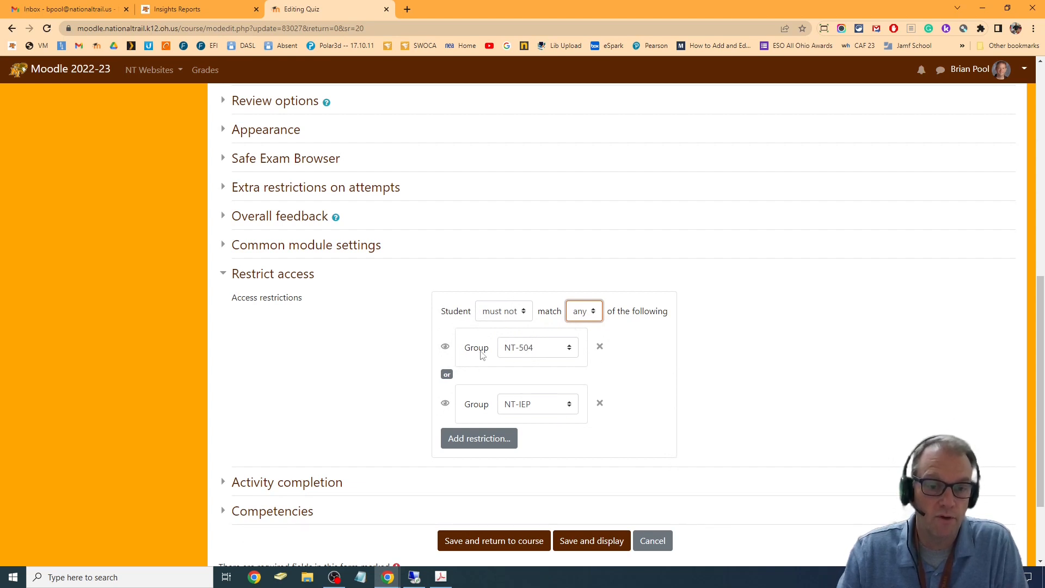
- Hide the quiz entirely from students who fail either group condition, then save the settings and return to the course
{"action": "left_click", "coordinate": [445, 347]}
{"action": "left_click", "coordinate": [445, 403]}
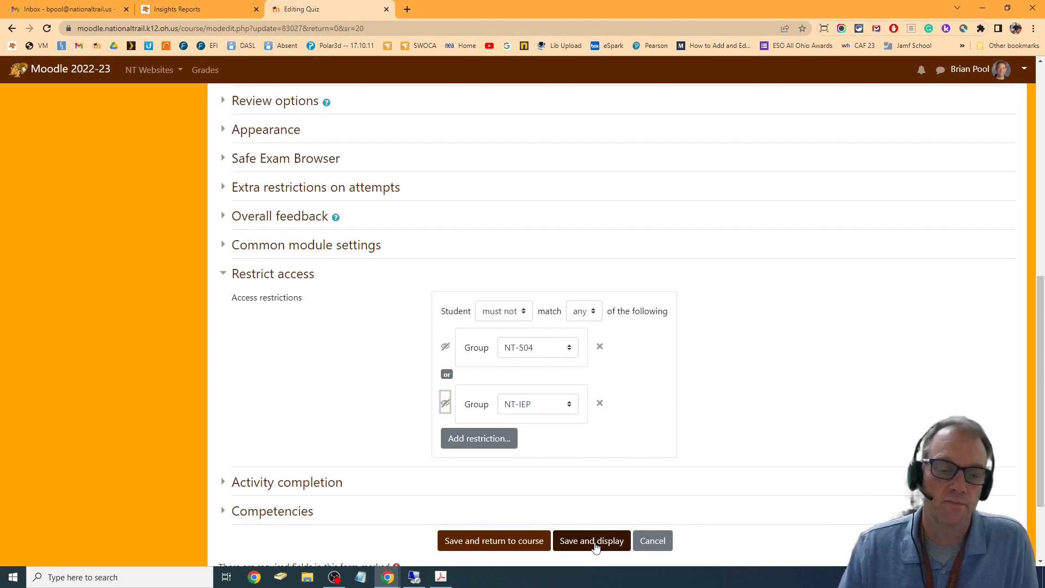
{"action": "left_click", "coordinate": [528, 540]}
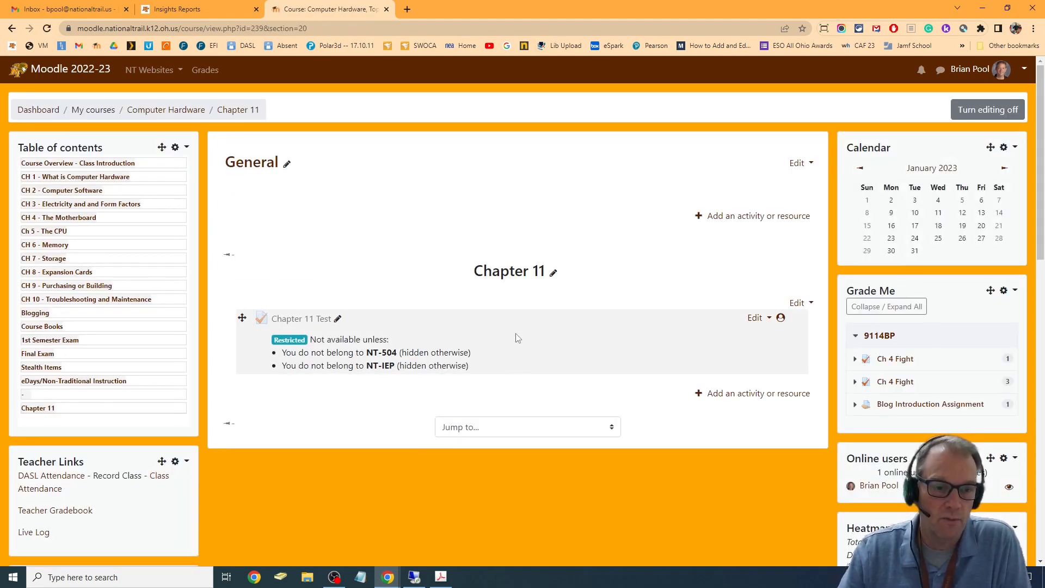
- Duplicate the Chapter 11 Test and rename the copy as "Chapter 11 Test"
{"action": "scroll", "coordinate": [516, 348], "scroll_direction": "down", "scroll_amount": 2}
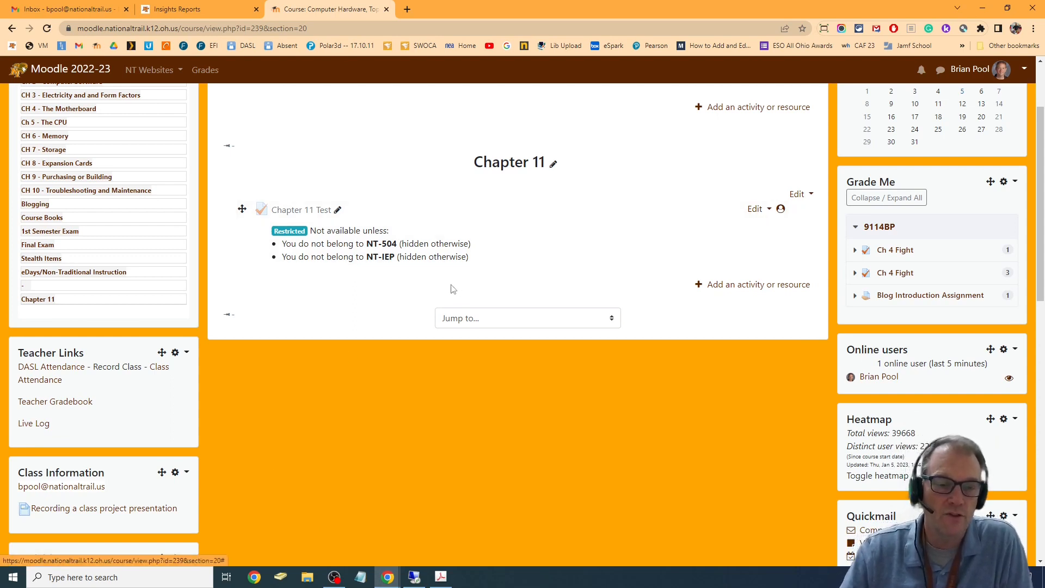
{"action": "left_click", "coordinate": [757, 210]}
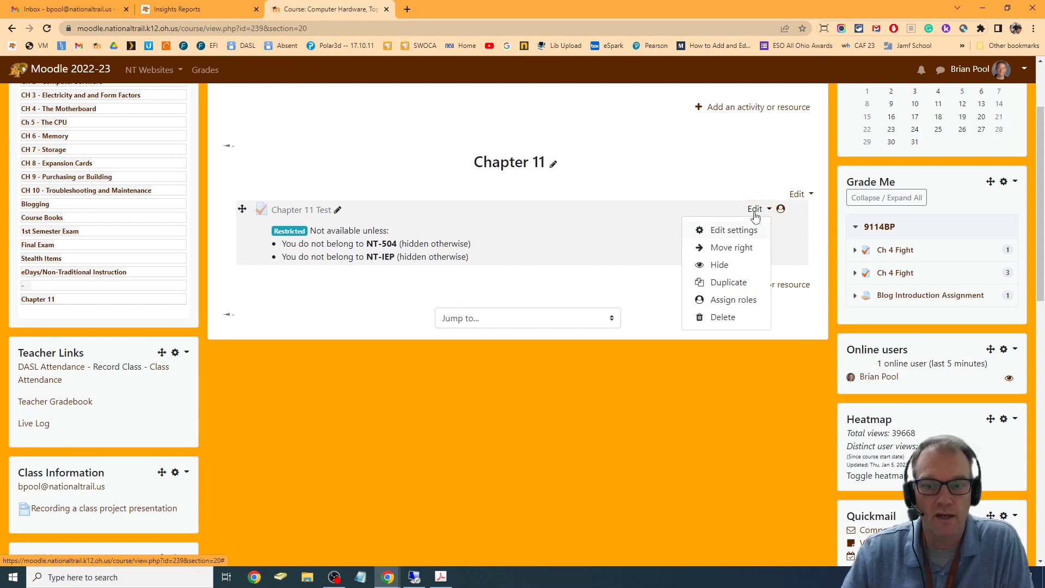
{"action": "left_click", "coordinate": [730, 284]}
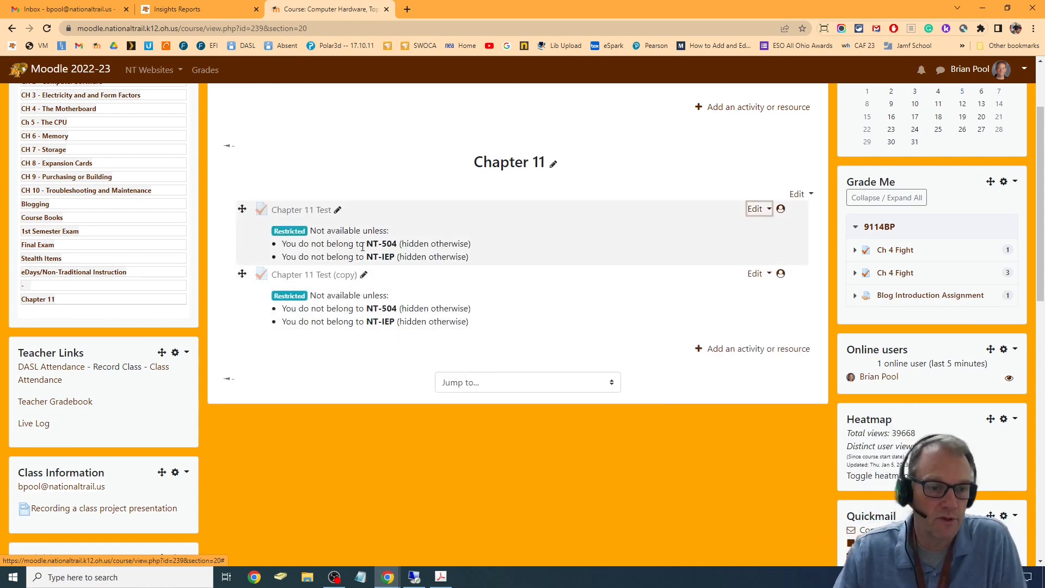
{"action": "left_click", "coordinate": [364, 276]}
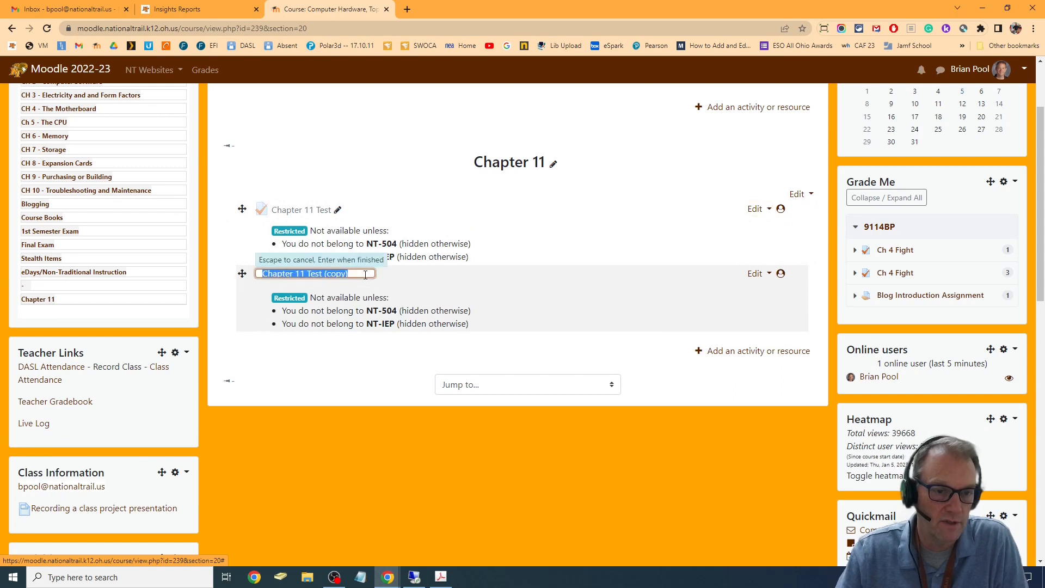
{"action": "left_click", "coordinate": [364, 275]}
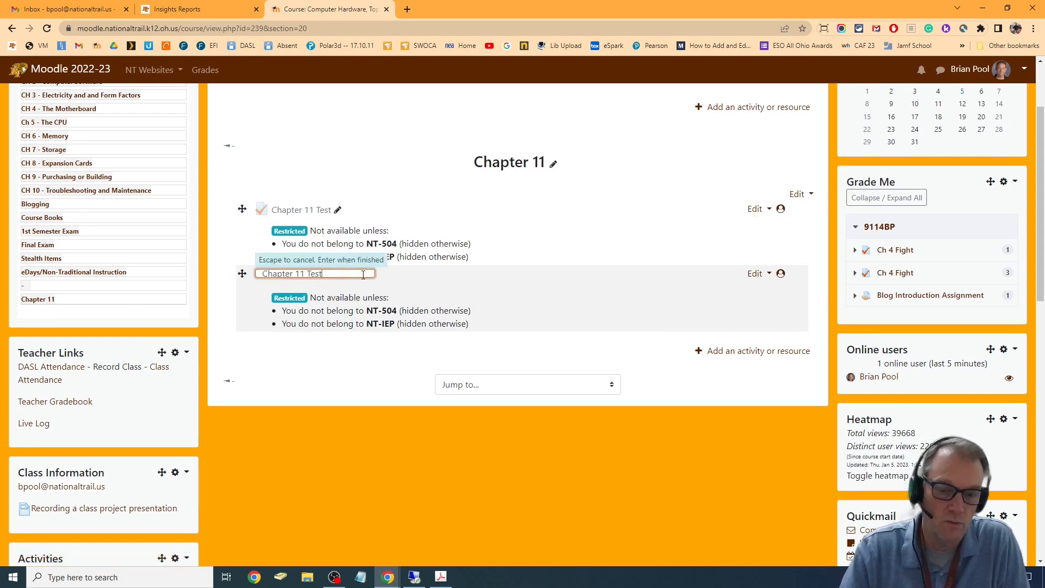
{"action": "key", "text": "Return"}
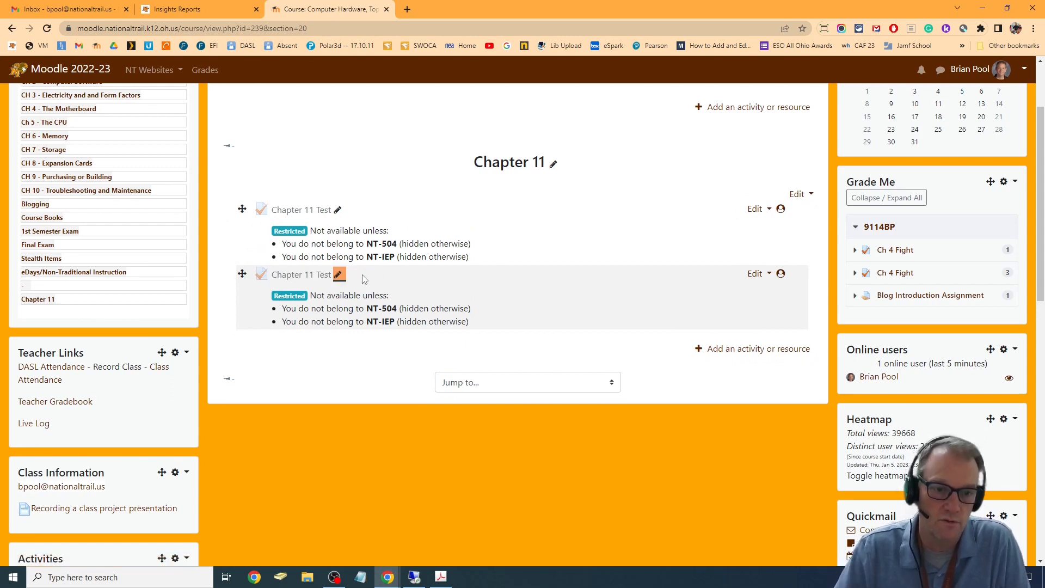
- Change the duplicate test's access rule to "must" match any listed group, hidden entirely otherwise, and save back to the course
{"action": "left_click", "coordinate": [757, 274]}
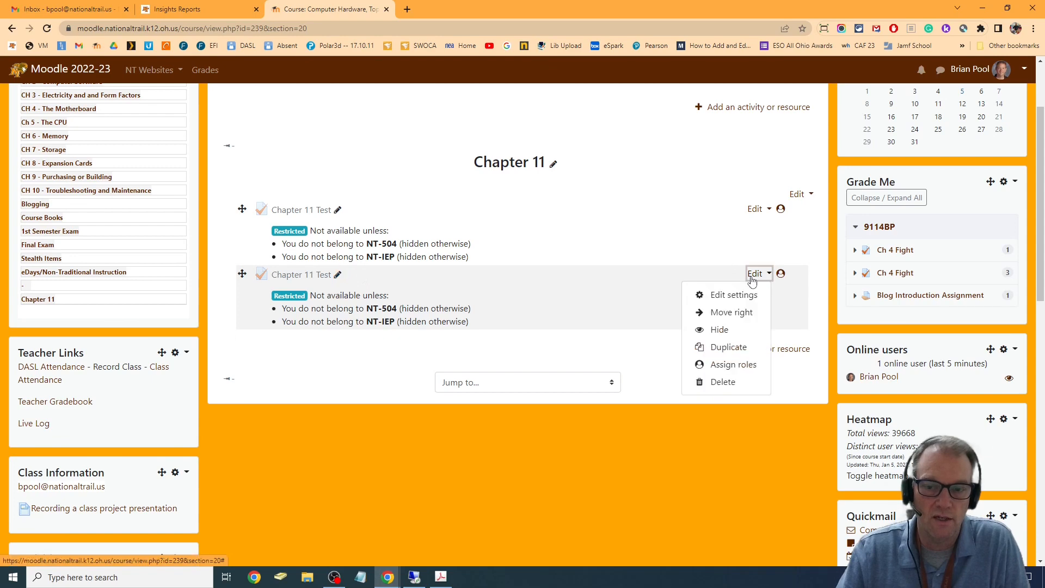
{"action": "left_click", "coordinate": [735, 295]}
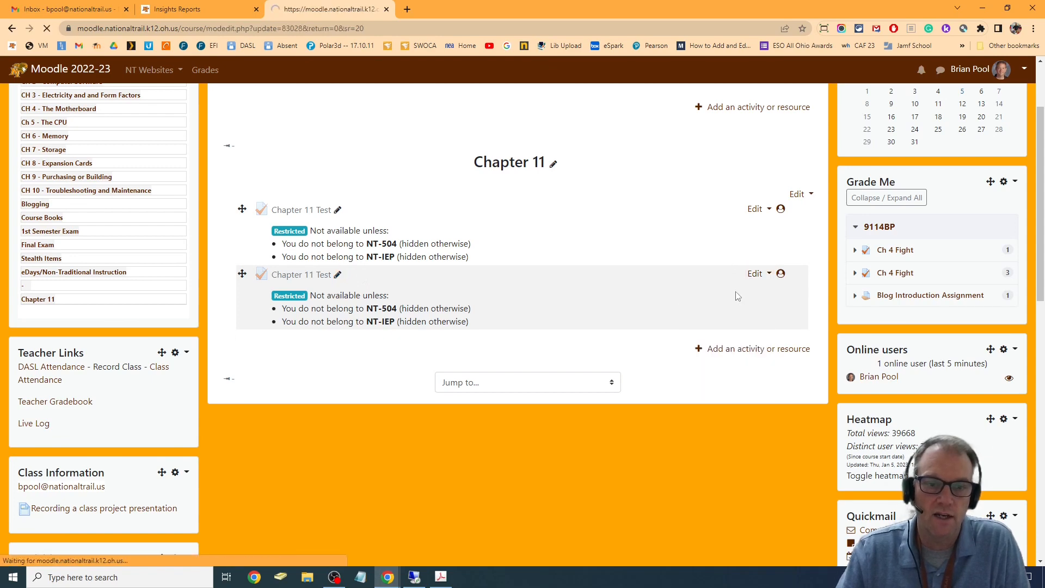
{"action": "scroll", "coordinate": [584, 321], "scroll_direction": "down", "scroll_amount": 7}
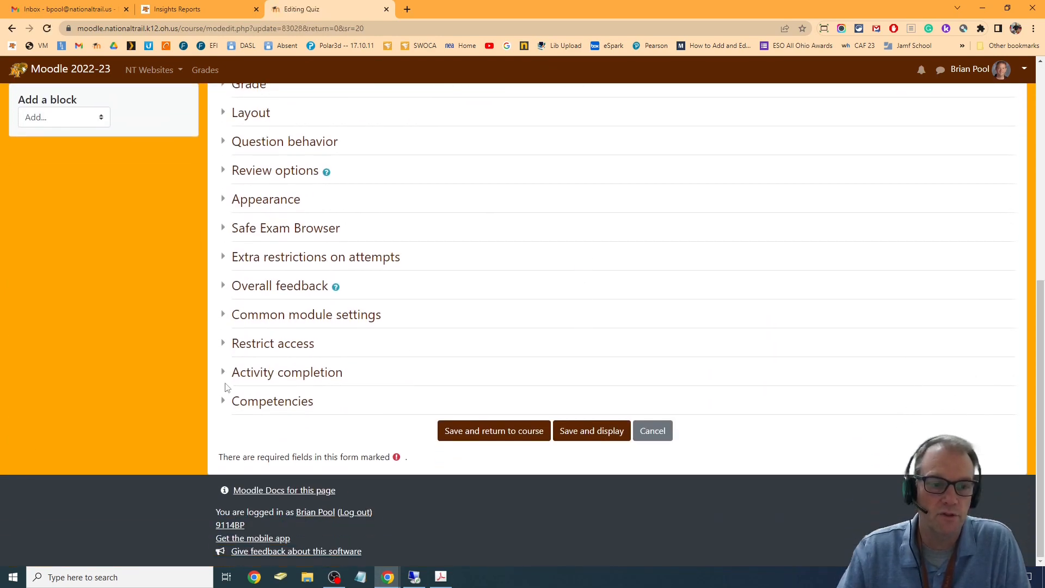
{"action": "left_click", "coordinate": [246, 344]}
{"action": "scroll", "coordinate": [702, 306], "scroll_direction": "down", "scroll_amount": 3}
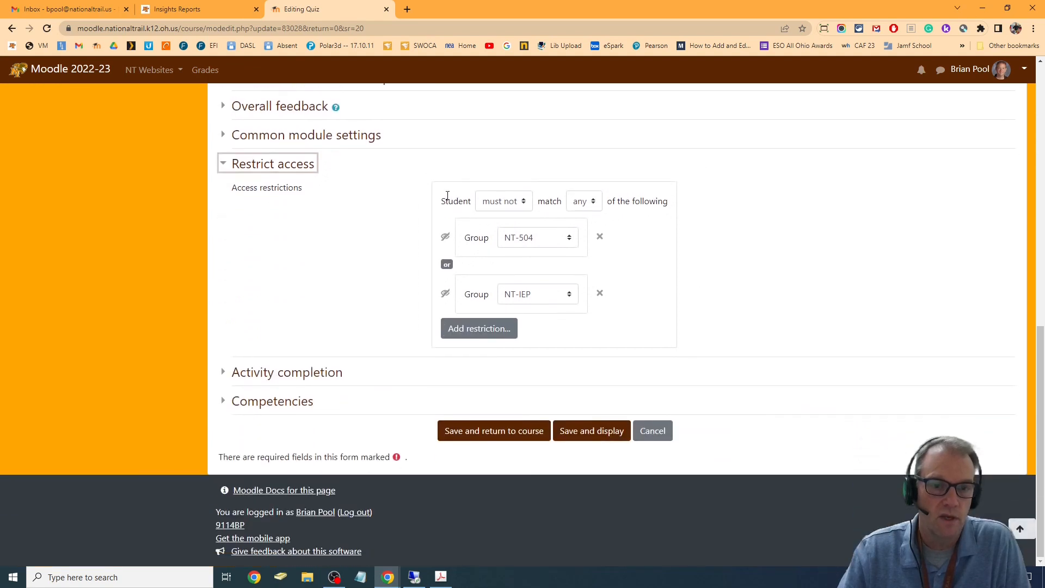
{"action": "left_click", "coordinate": [521, 203]}
{"action": "left_click", "coordinate": [501, 214]}
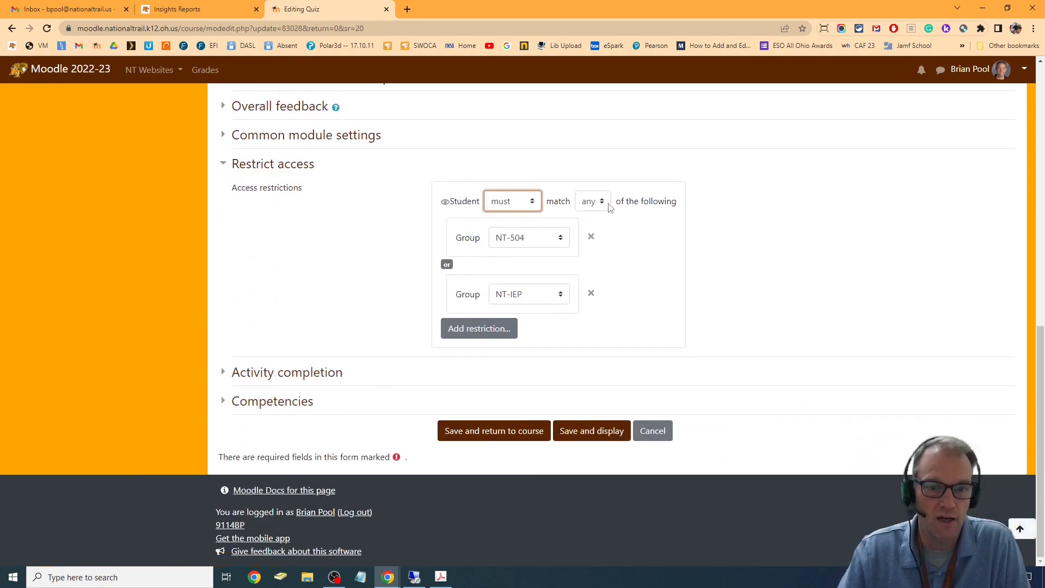
{"action": "left_click", "coordinate": [446, 202]}
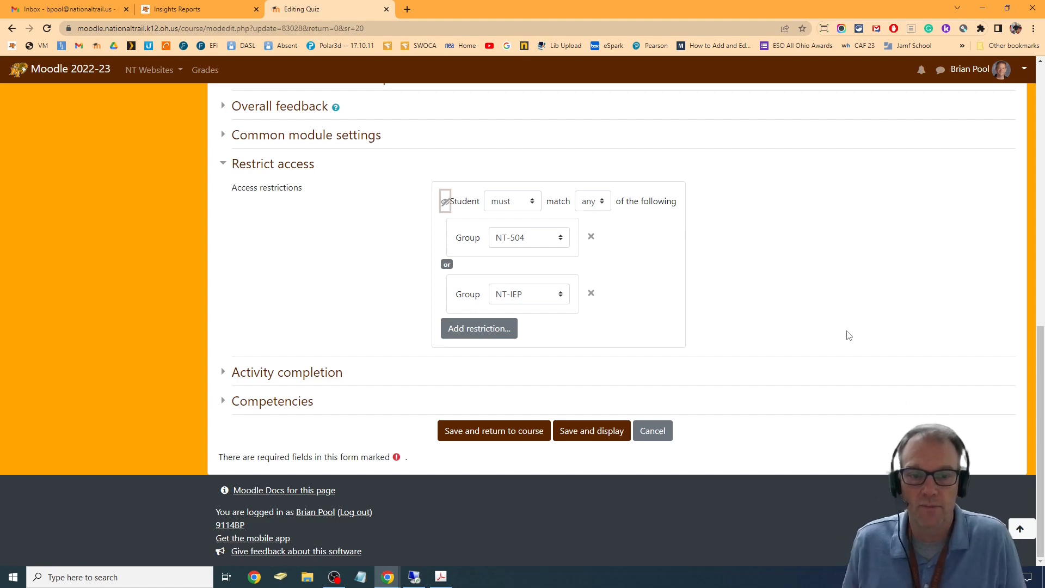
{"action": "left_click", "coordinate": [492, 435]}
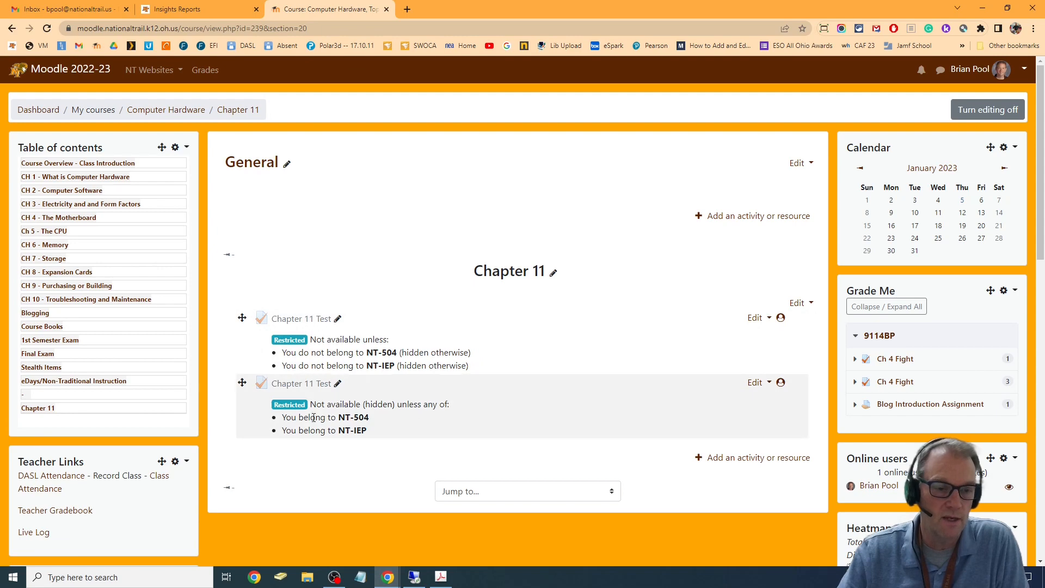
- Open the duplicate Chapter 11 Test, restricted to NT-504 and NT-IEP members, for question editing with multiple selection enabled
{"action": "left_click", "coordinate": [321, 384]}
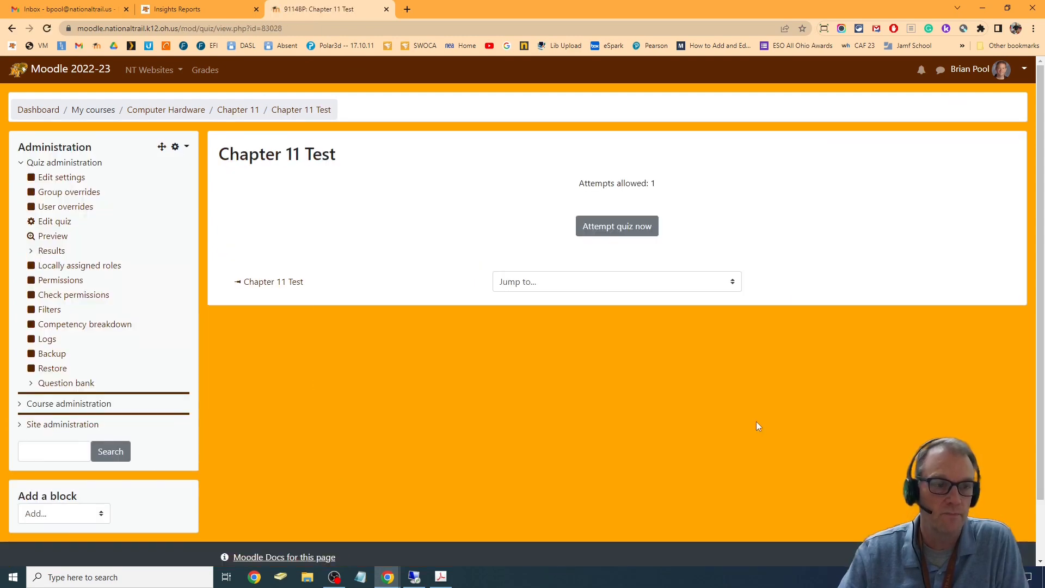
{"action": "left_click", "coordinate": [55, 223]}
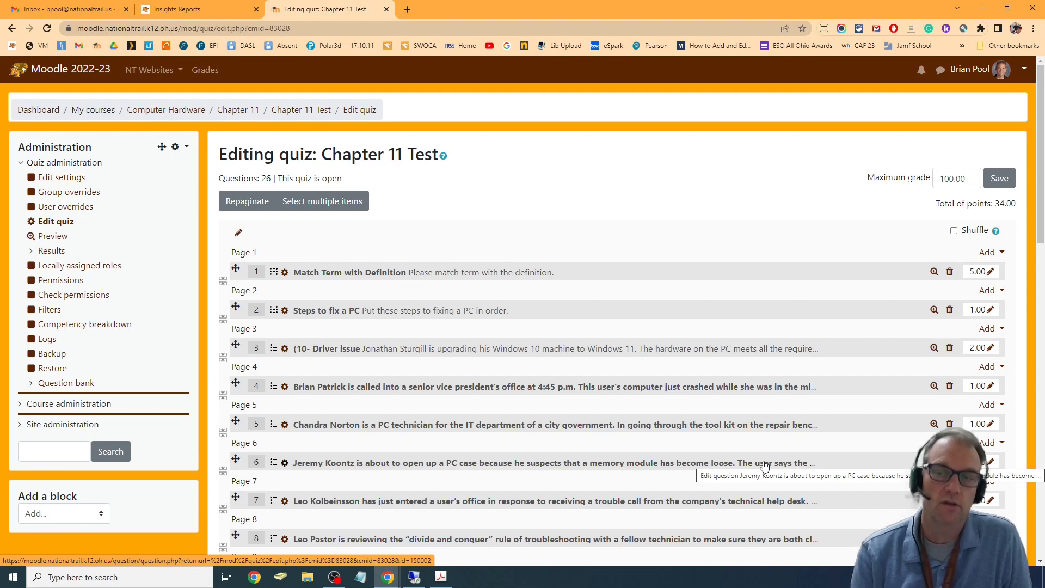
{"action": "left_click", "coordinate": [307, 210]}
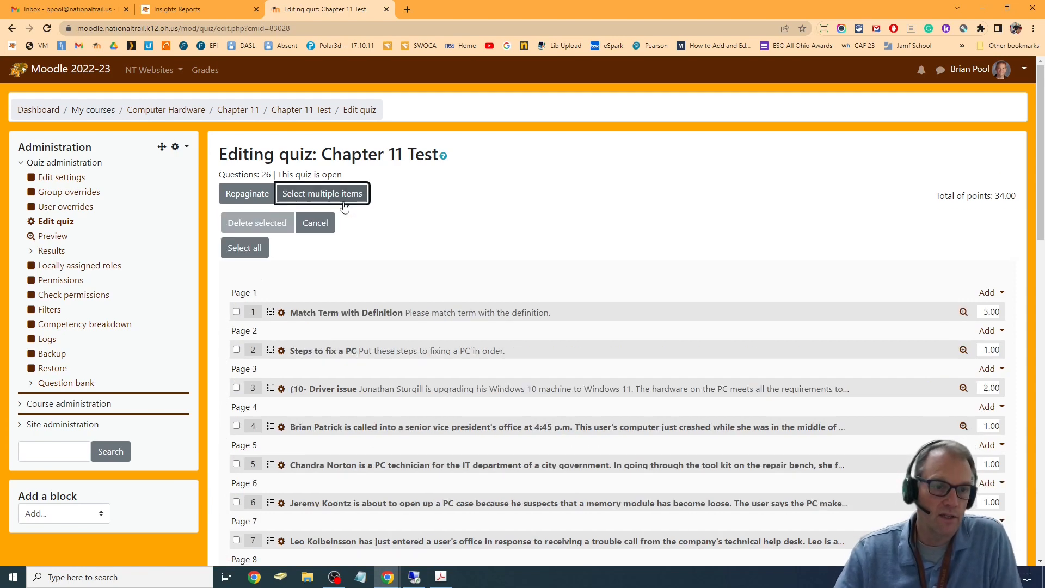
- Delete questions 2, 9, 10, 15 and 21 through 26 from the duplicate Chapter 11 Test and confirm the removal
{"action": "scroll", "coordinate": [381, 269], "scroll_direction": "down", "scroll_amount": 3}
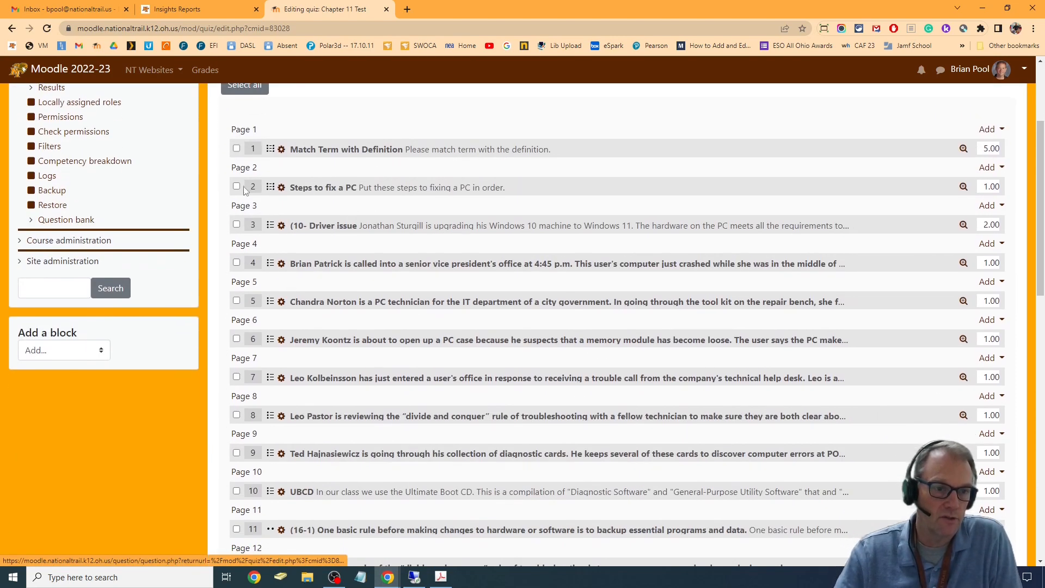
{"action": "left_click", "coordinate": [236, 186]}
{"action": "scroll", "coordinate": [277, 328], "scroll_direction": "down", "scroll_amount": 6}
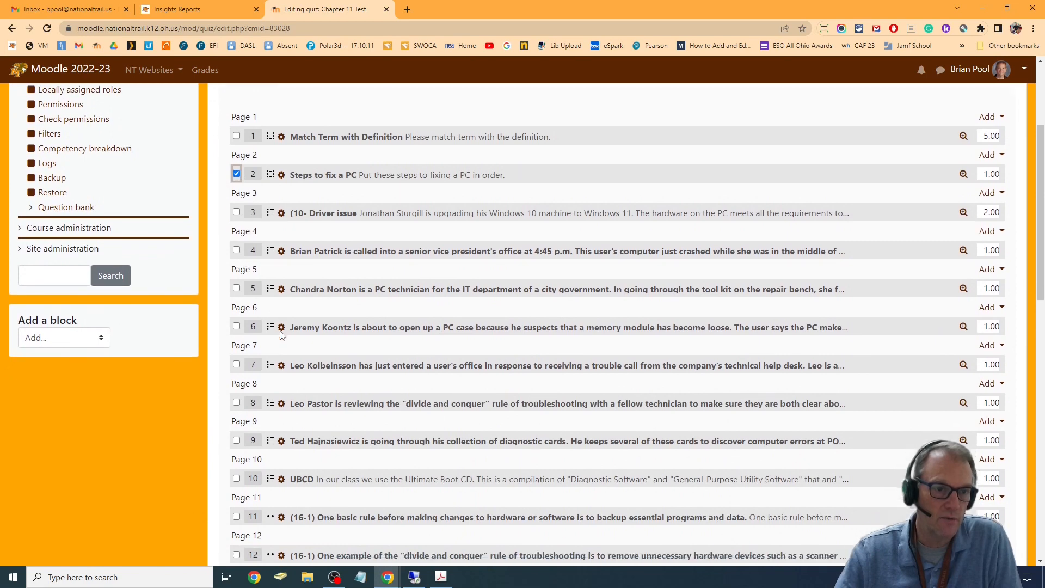
{"action": "scroll", "coordinate": [366, 358], "scroll_direction": "down", "scroll_amount": 6}
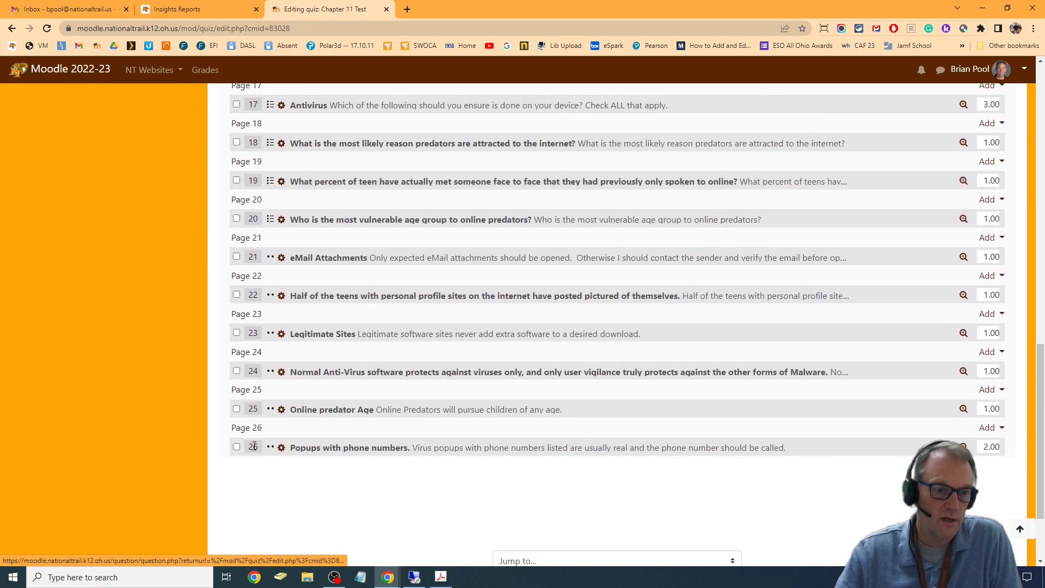
{"action": "left_click", "coordinate": [237, 447]}
{"action": "left_click", "coordinate": [236, 409]}
{"action": "left_click", "coordinate": [236, 371]}
{"action": "left_click", "coordinate": [237, 333]}
{"action": "left_click", "coordinate": [236, 295]}
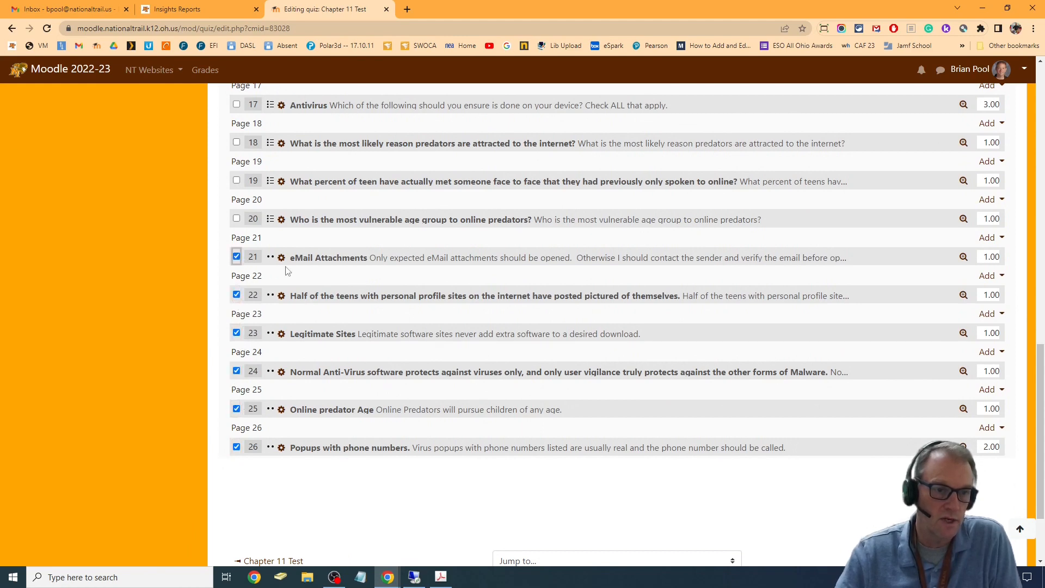
{"action": "scroll", "coordinate": [287, 271], "scroll_direction": "up", "scroll_amount": 3}
{"action": "left_click", "coordinate": [237, 191]}
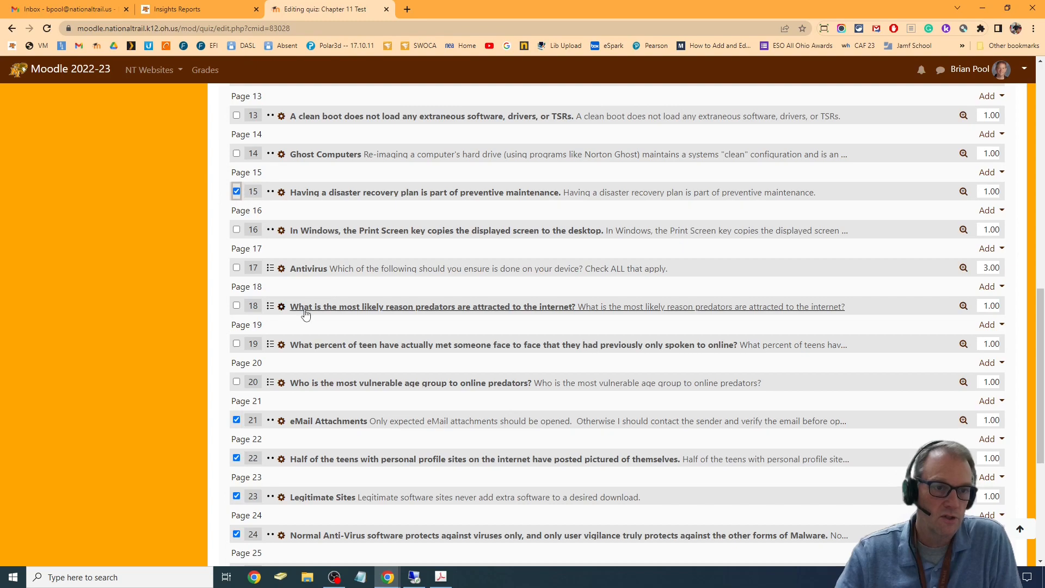
{"action": "scroll", "coordinate": [305, 315], "scroll_direction": "up", "scroll_amount": 5}
{"action": "left_click", "coordinate": [237, 235]}
{"action": "left_click", "coordinate": [236, 273]}
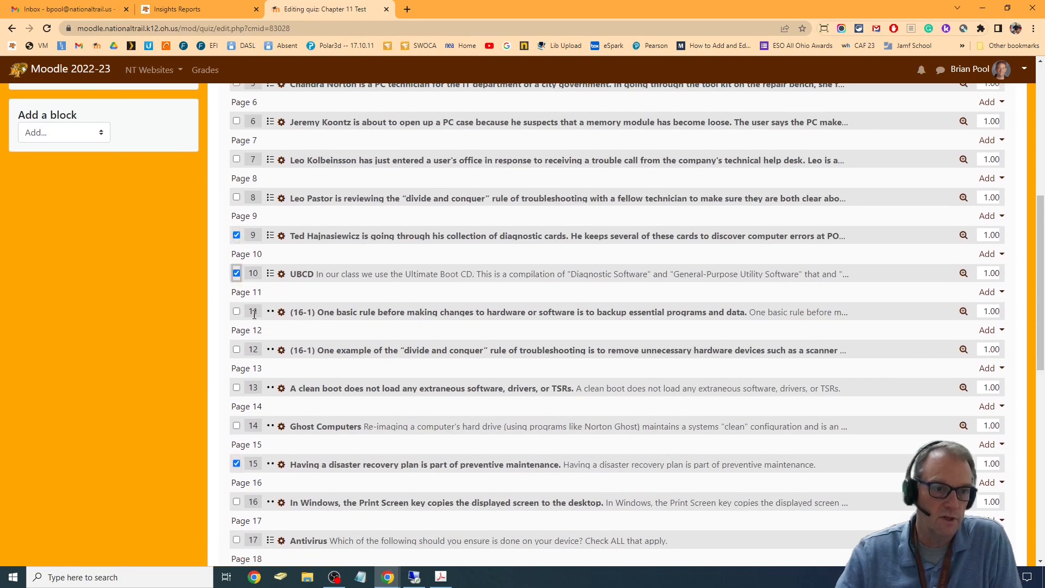
{"action": "scroll", "coordinate": [551, 441], "scroll_direction": "up", "scroll_amount": 7}
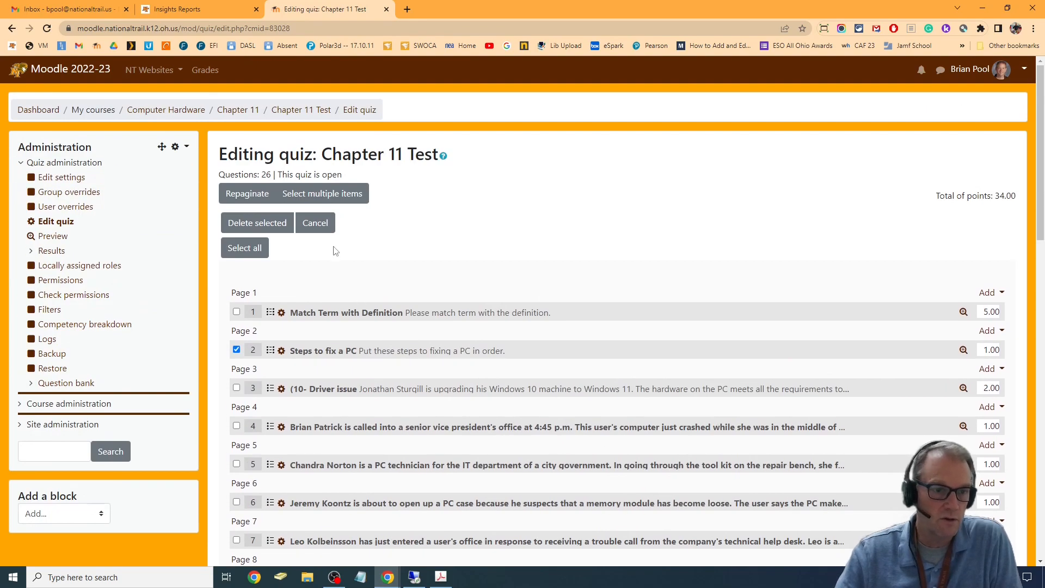
{"action": "left_click", "coordinate": [274, 228]}
{"action": "left_click", "coordinate": [471, 375]}
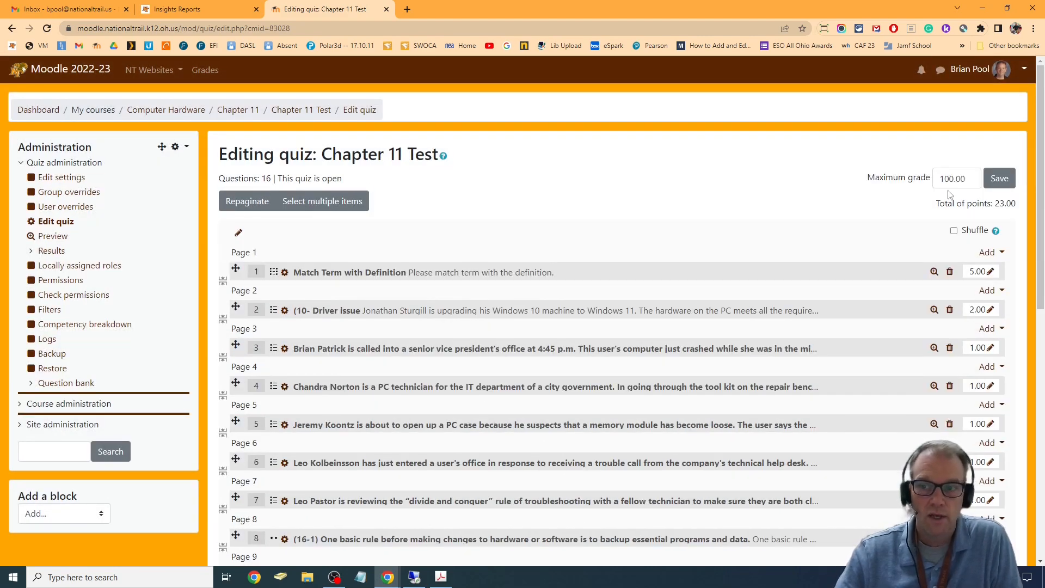
- Return to the Chapter 11 section and reopen the duplicate Chapter 11 Test for question editing
{"action": "scroll", "coordinate": [801, 426], "scroll_direction": "down", "scroll_amount": 9}
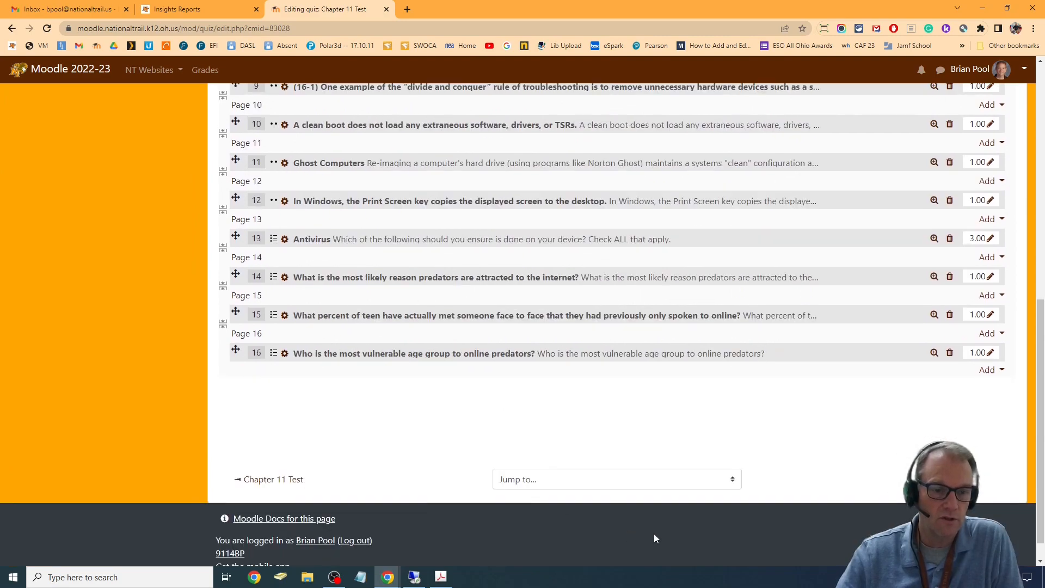
{"action": "scroll", "coordinate": [834, 565], "scroll_direction": "up", "scroll_amount": 10}
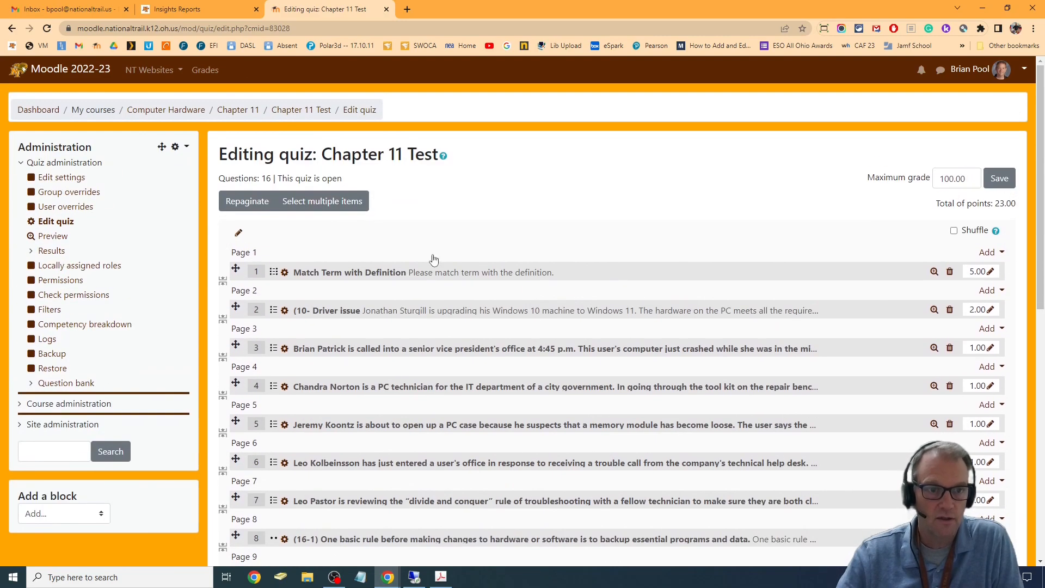
{"action": "left_click", "coordinate": [252, 111]}
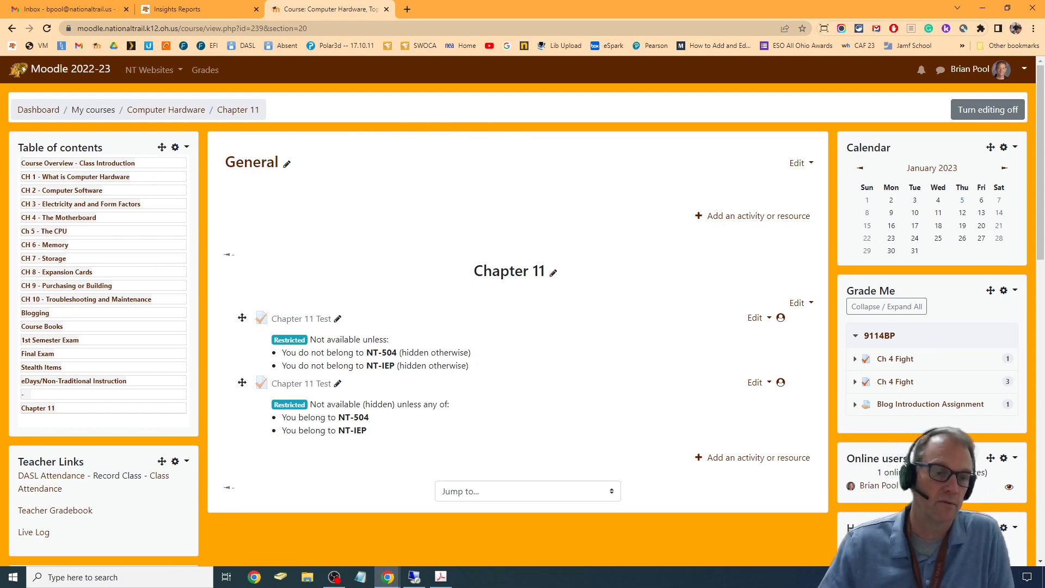
{"action": "left_click", "coordinate": [316, 385]}
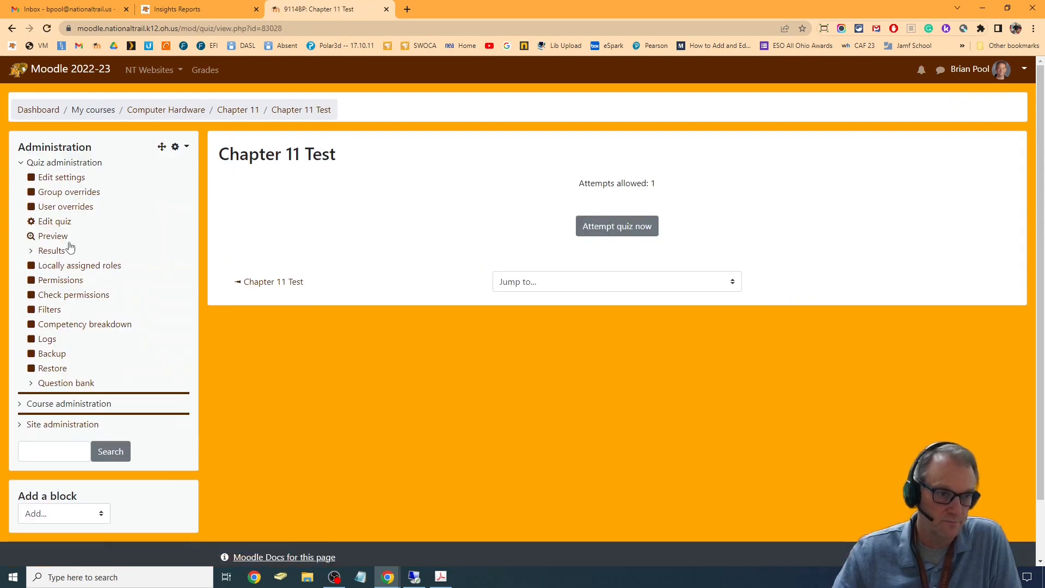
{"action": "left_click", "coordinate": [59, 225]}
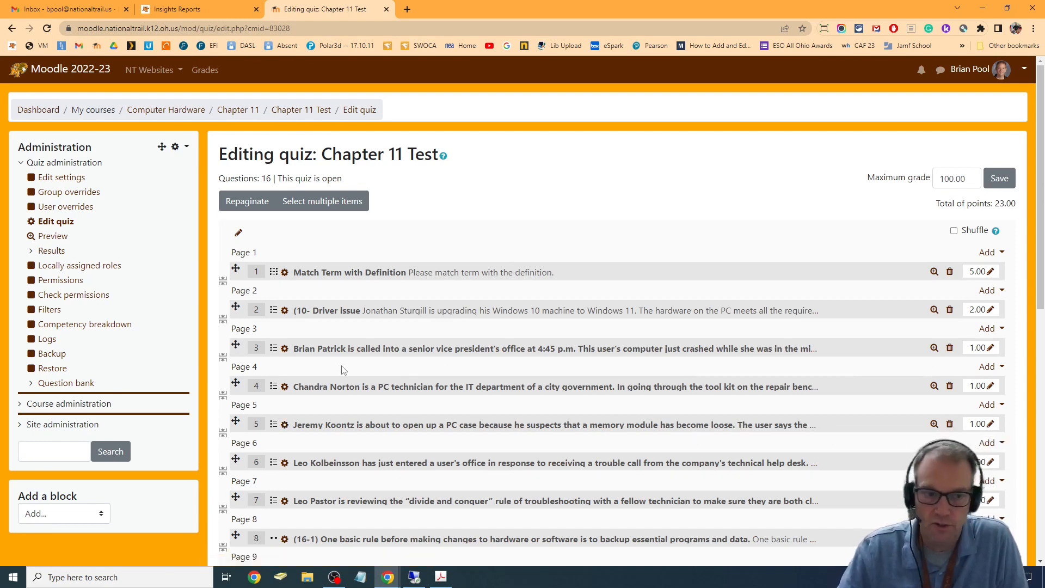
- Open question 3, about the "Keep your cool and don't rush" rule, and clear its Choice 4 answer text
{"action": "left_click", "coordinate": [310, 349]}
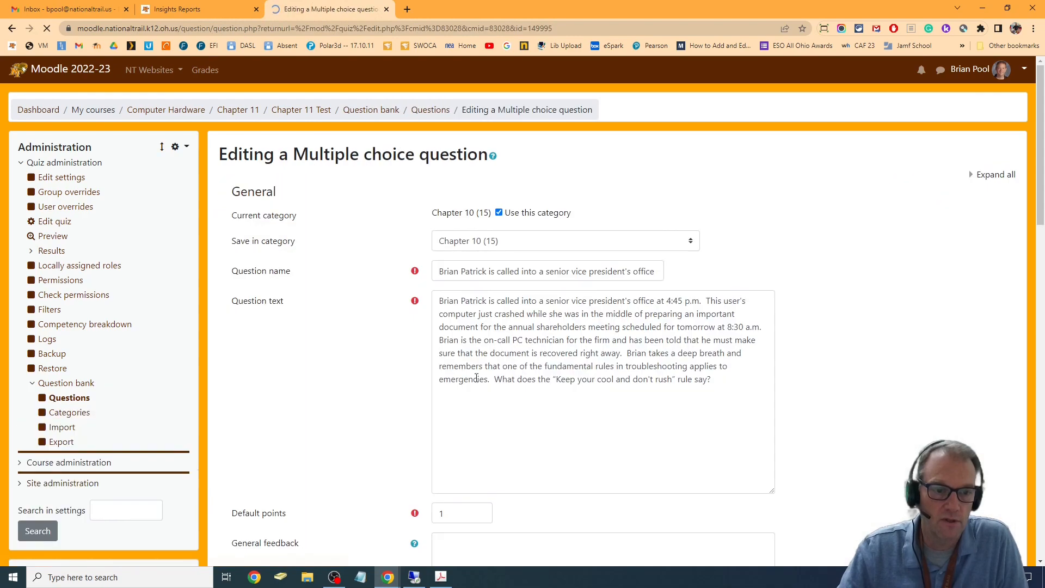
{"action": "scroll", "coordinate": [885, 274], "scroll_direction": "down", "scroll_amount": 10}
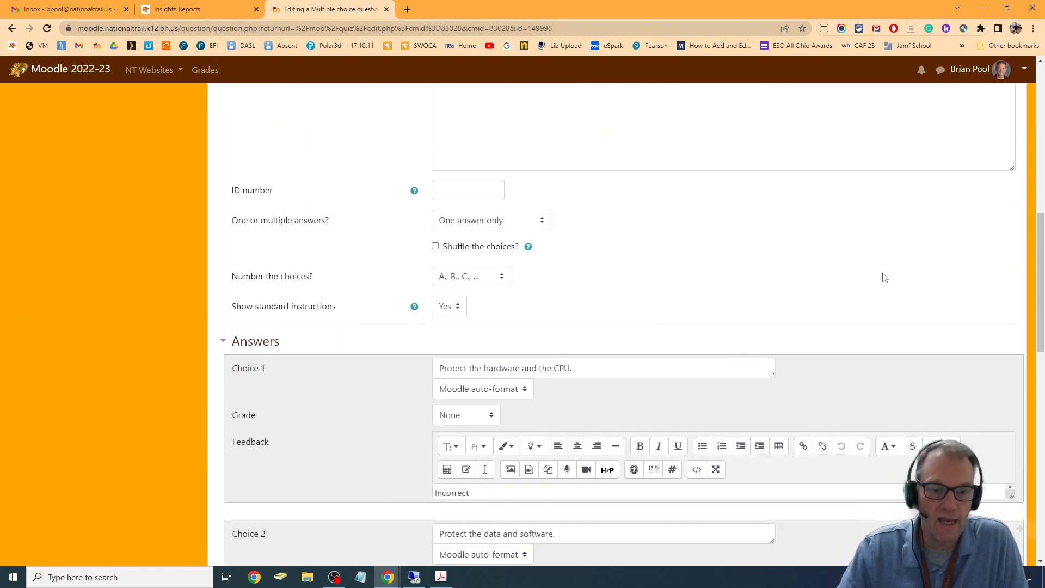
{"action": "scroll", "coordinate": [885, 277], "scroll_direction": "down", "scroll_amount": 7}
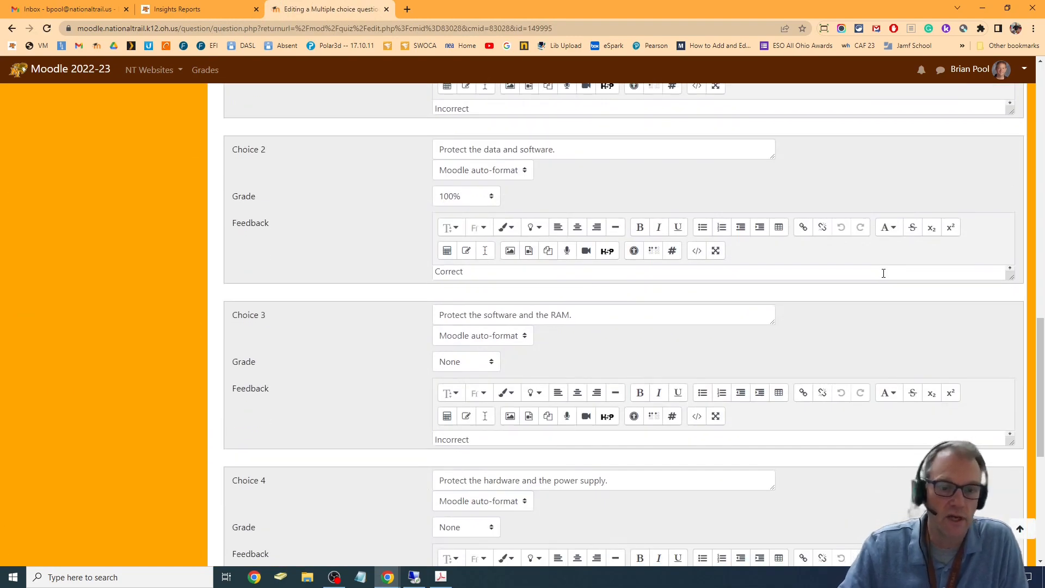
{"action": "scroll", "coordinate": [884, 273], "scroll_direction": "down", "scroll_amount": 2}
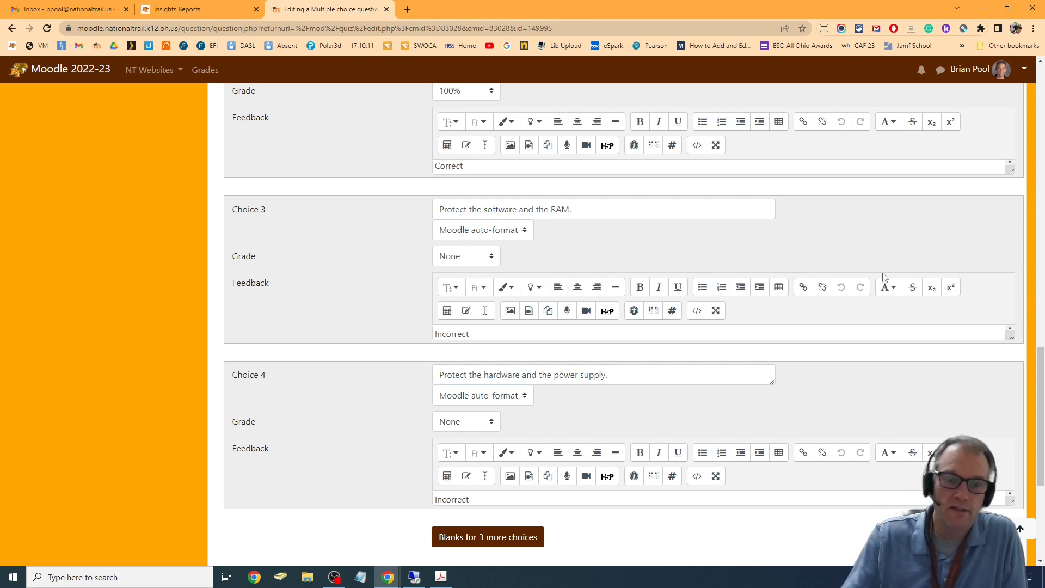
{"action": "left_click_drag", "start_coordinate": [633, 377], "coordinate": [268, 379]}
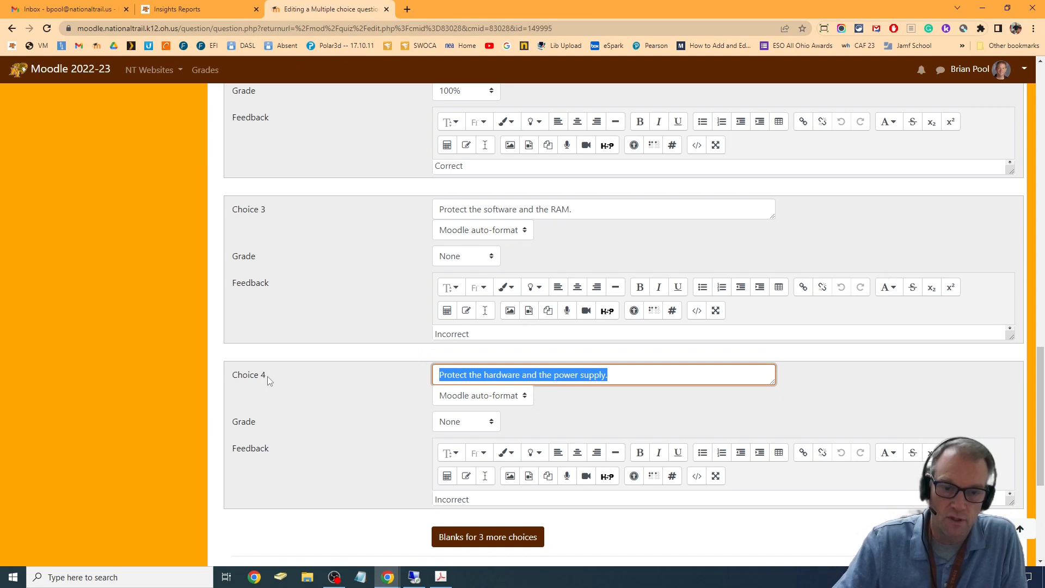
{"action": "key", "text": "BackSpace"}
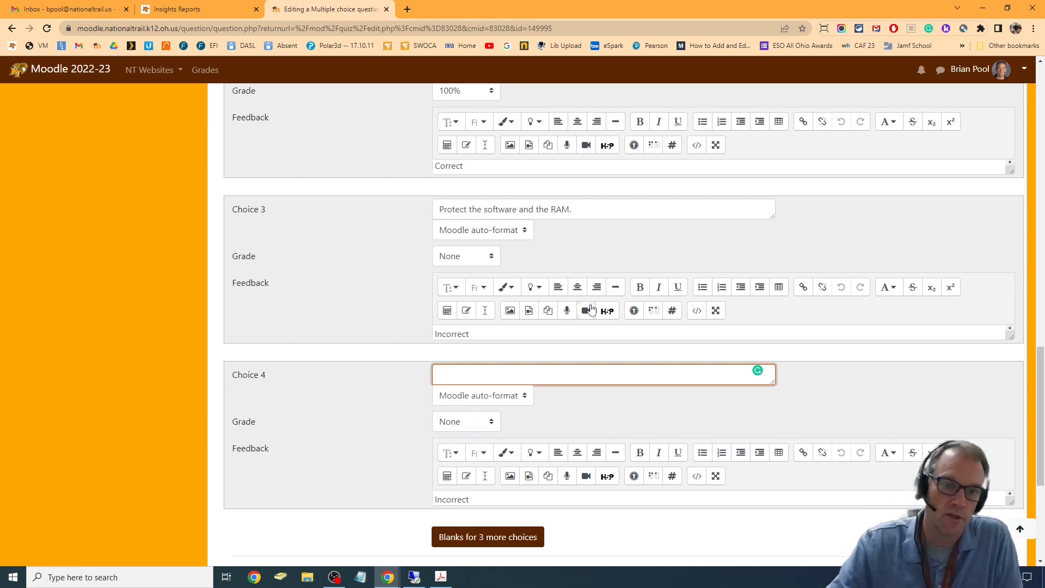
- Leave the question for the question bank, discarding the unsaved edit
{"action": "scroll", "coordinate": [592, 309], "scroll_direction": "up", "scroll_amount": 20}
{"action": "scroll", "coordinate": [592, 308], "scroll_direction": "up", "scroll_amount": 1}
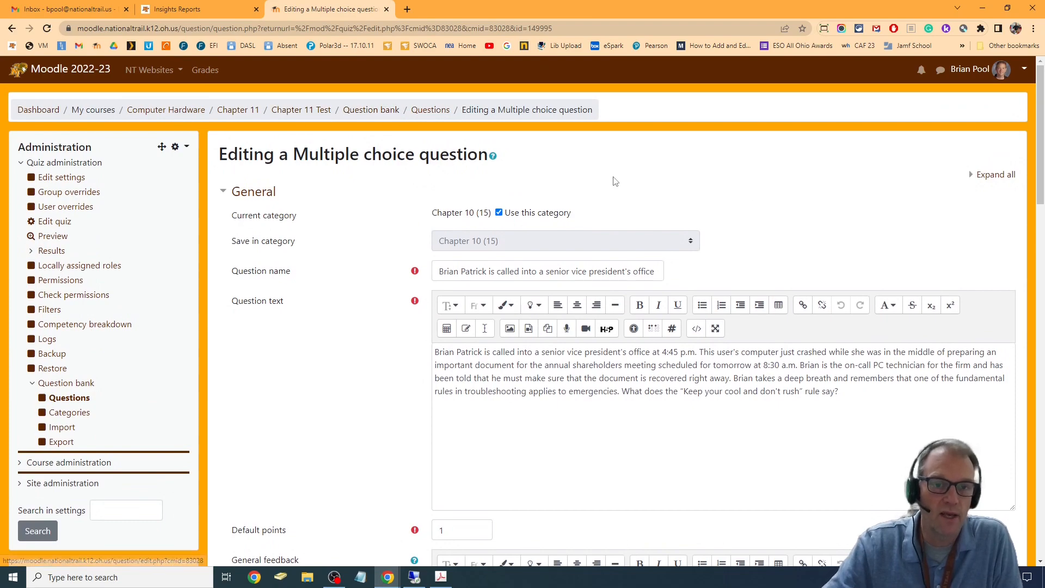
{"action": "scroll", "coordinate": [758, 408], "scroll_direction": "down", "scroll_amount": 5}
{"action": "scroll", "coordinate": [758, 407], "scroll_direction": "down", "scroll_amount": 15}
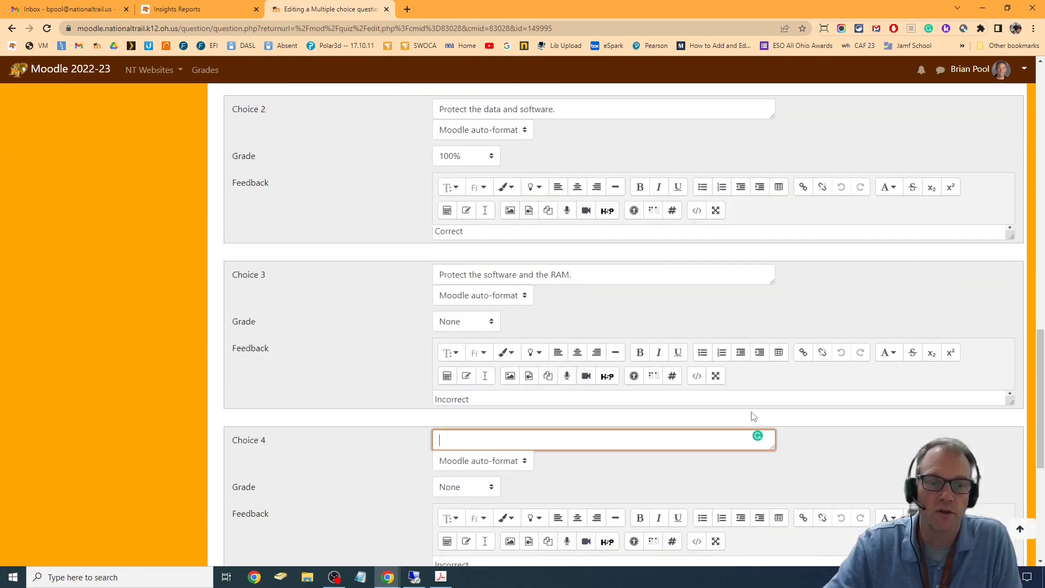
{"action": "scroll", "coordinate": [753, 415], "scroll_direction": "up", "scroll_amount": 20}
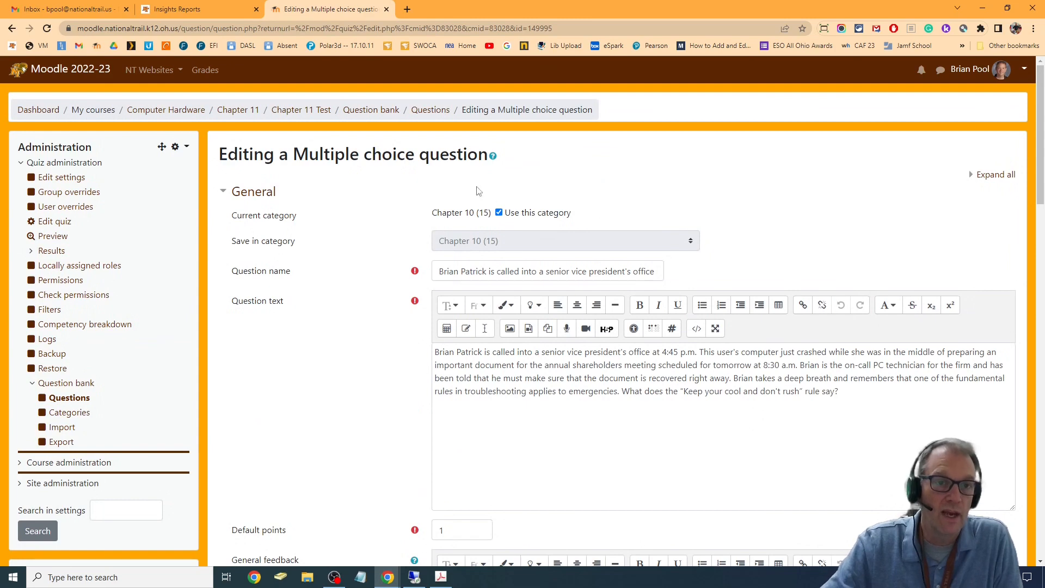
{"action": "left_click", "coordinate": [391, 111]}
{"action": "left_click", "coordinate": [576, 91]}
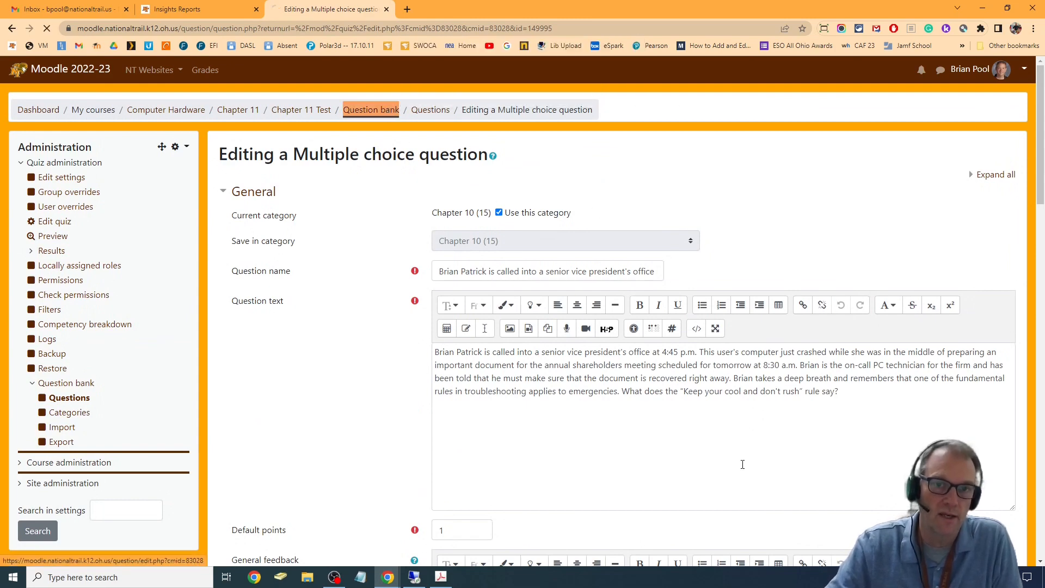
- Duplicate the multiple choice question "(1-07) Explain what Primary Storage is" in Ch 01 and replace "copy" in its name with "IEP"
{"action": "scroll", "coordinate": [723, 424], "scroll_direction": "down", "scroll_amount": 2}
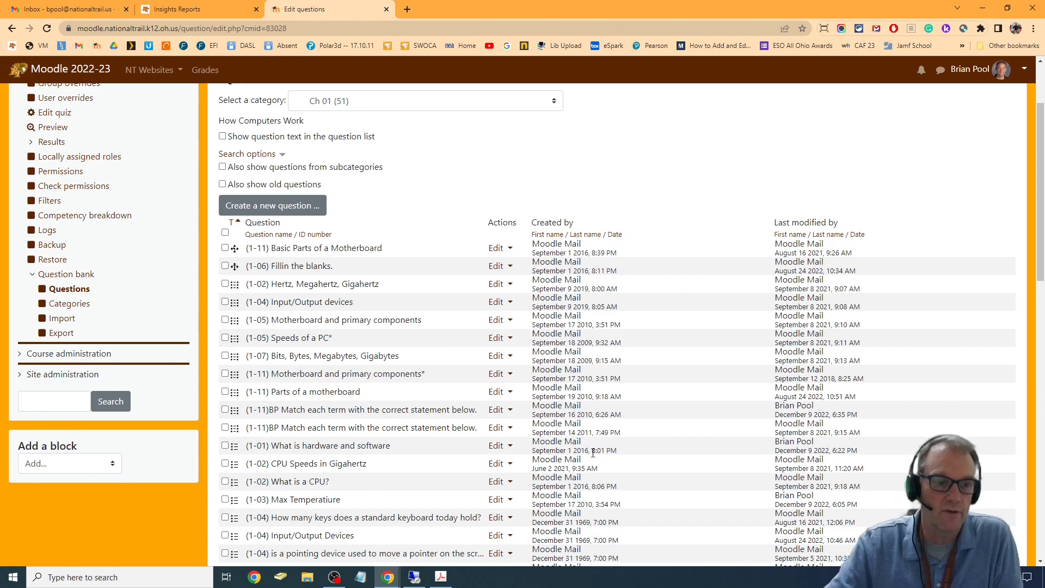
{"action": "scroll", "coordinate": [490, 446], "scroll_direction": "down", "scroll_amount": 10}
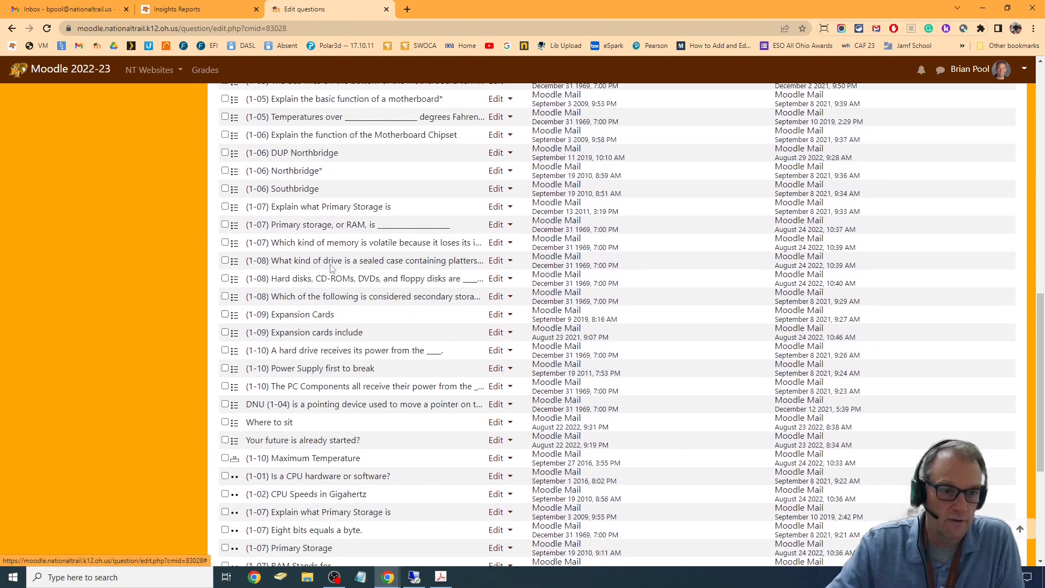
{"action": "left_click", "coordinate": [494, 209]}
{"action": "left_click", "coordinate": [455, 245]}
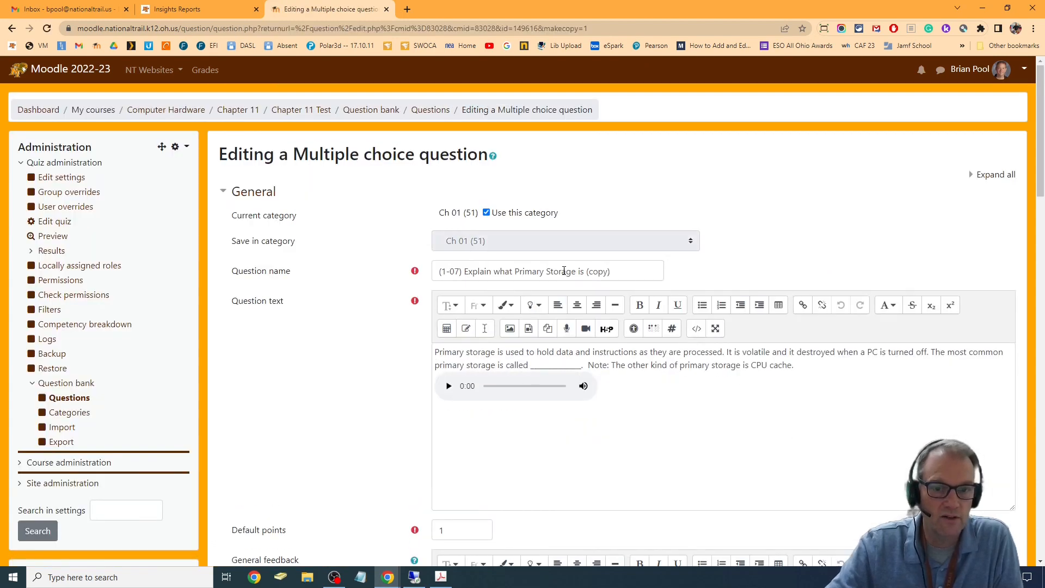
{"action": "double_click", "coordinate": [598, 274]}
{"action": "key", "text": "BackSpace"}
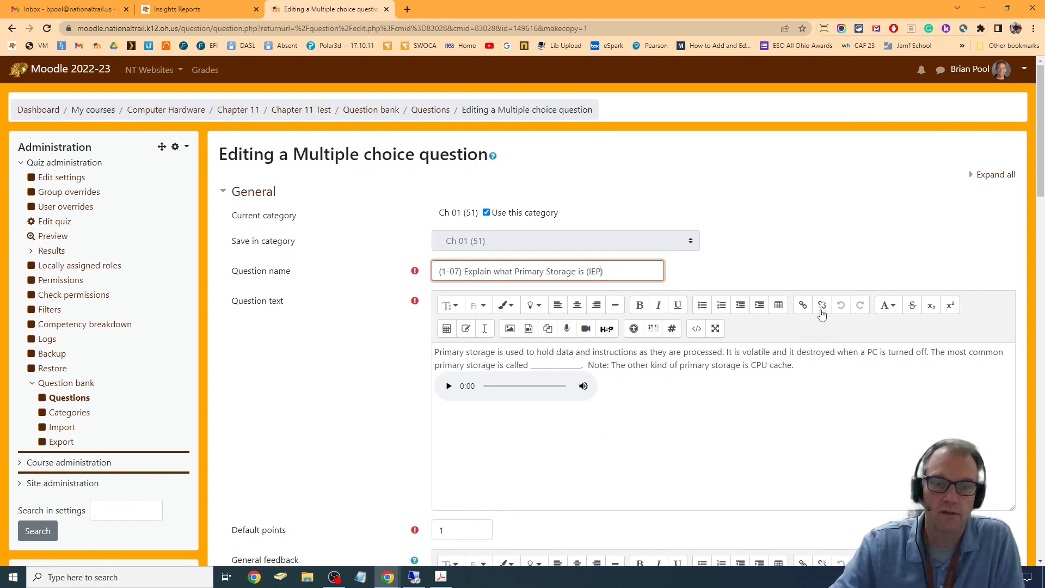
- Enlarge the Choice 4 answer box of the copied question and delete its "A flash drive" text and audio clip
{"action": "scroll", "coordinate": [811, 359], "scroll_direction": "down", "scroll_amount": 15}
{"action": "scroll", "coordinate": [805, 362], "scroll_direction": "down", "scroll_amount": 6}
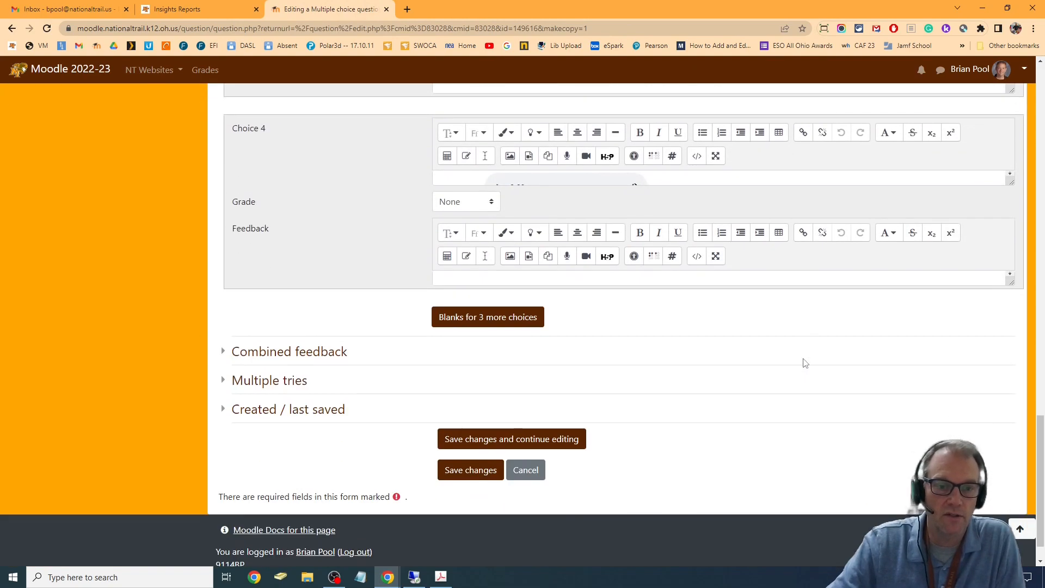
{"action": "scroll", "coordinate": [595, 411], "scroll_direction": "up", "scroll_amount": 5}
{"action": "scroll", "coordinate": [630, 463], "scroll_direction": "up", "scroll_amount": 3}
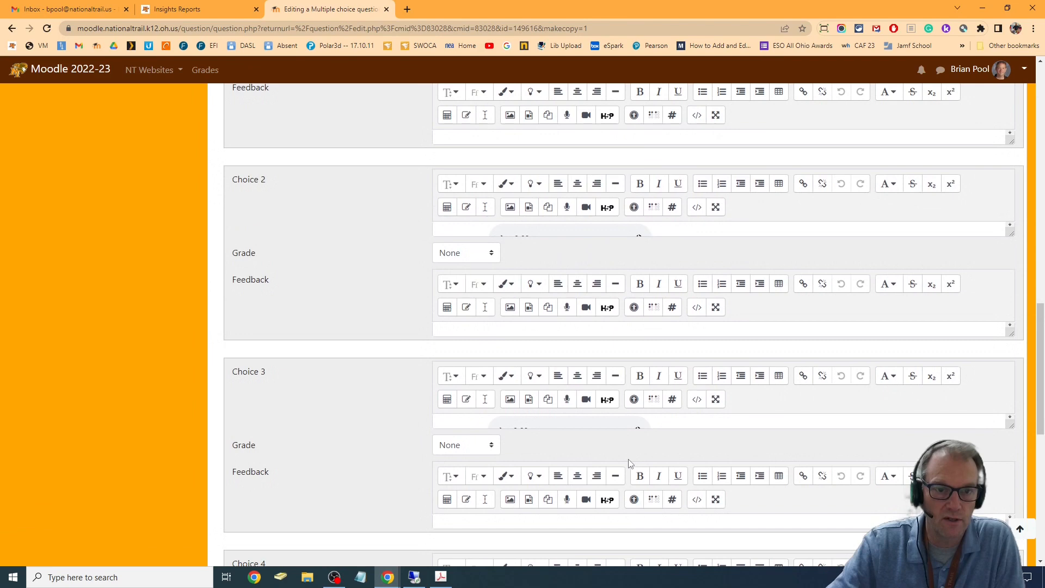
{"action": "scroll", "coordinate": [464, 411], "scroll_direction": "down", "scroll_amount": 5}
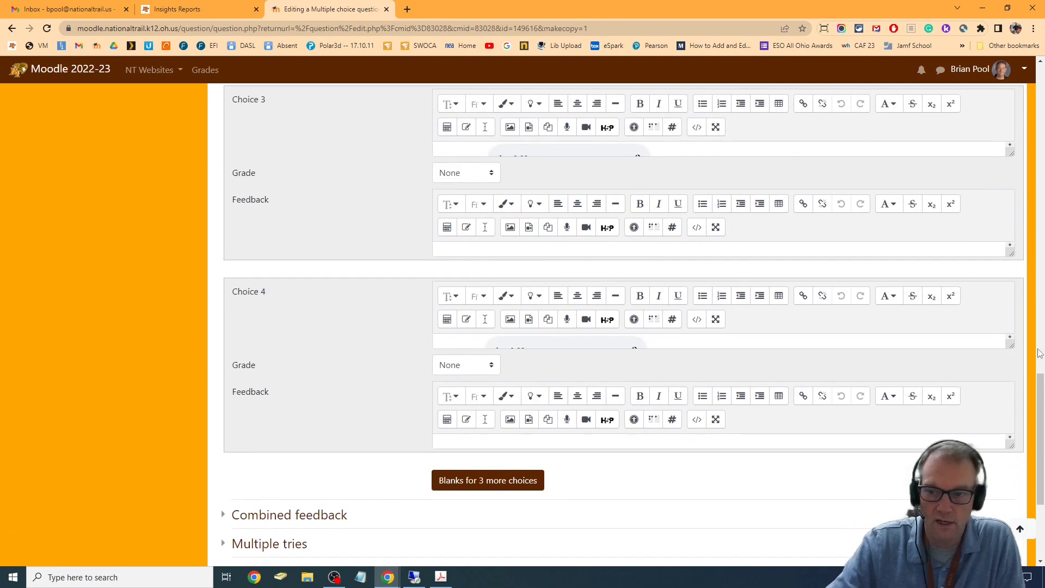
{"action": "left_click_drag", "start_coordinate": [1010, 347], "coordinate": [1011, 434]}
{"action": "left_click", "coordinate": [648, 423]}
{"action": "left_click_drag", "start_coordinate": [563, 421], "coordinate": [390, 343]}
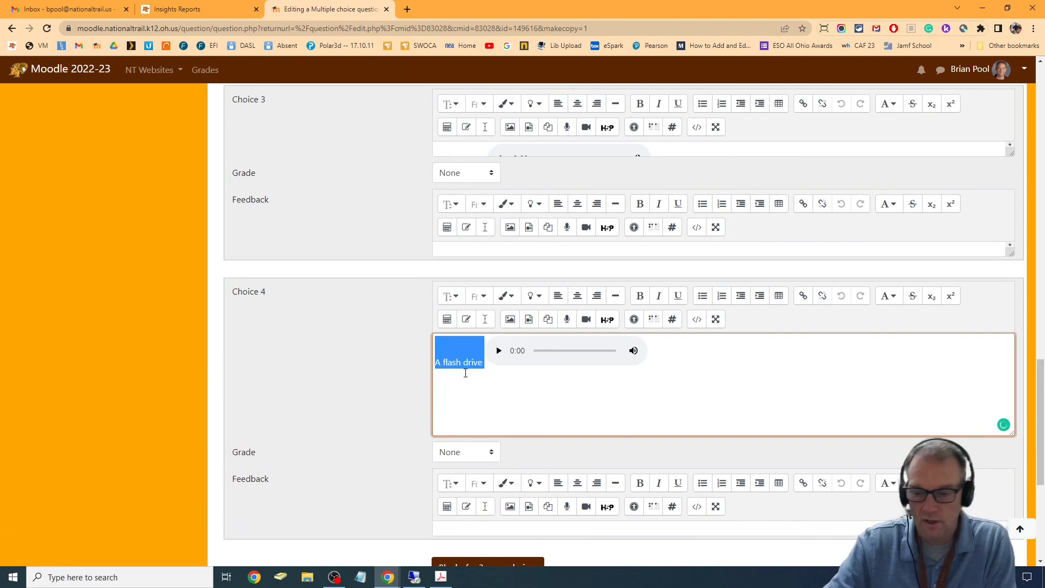
{"action": "key", "text": "BackSpace"}
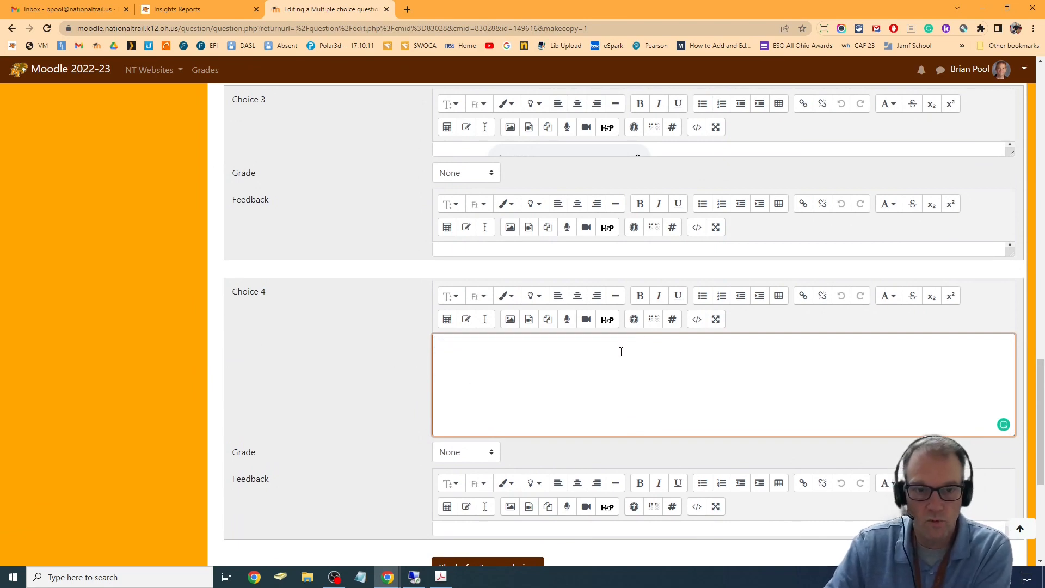
- Save the copied question "(1-07) Explain what Primary Storage is (IEP)" and preview it from the question bank
{"action": "scroll", "coordinate": [621, 352], "scroll_direction": "down", "scroll_amount": 5}
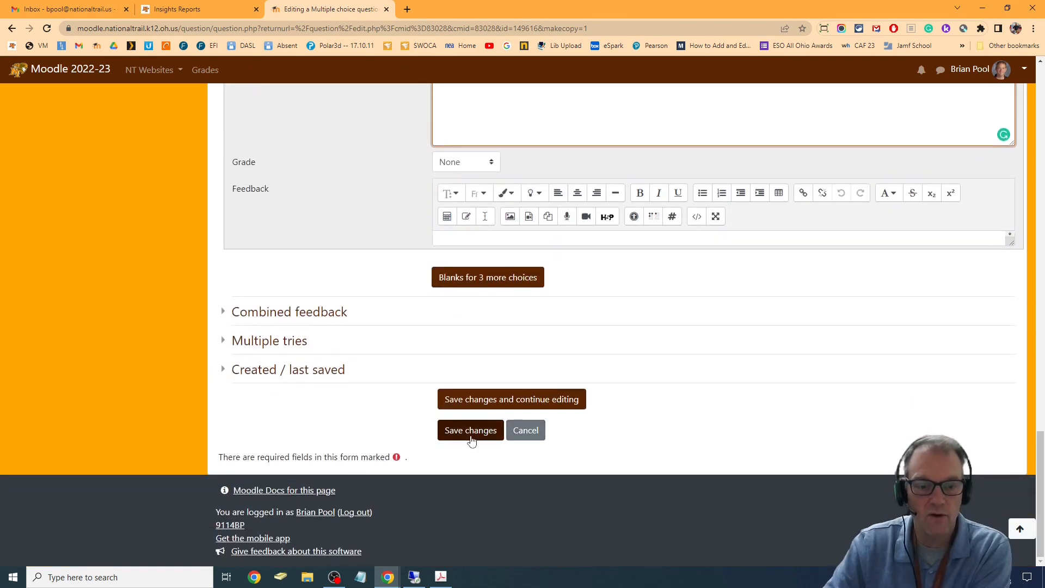
{"action": "left_click", "coordinate": [471, 436]}
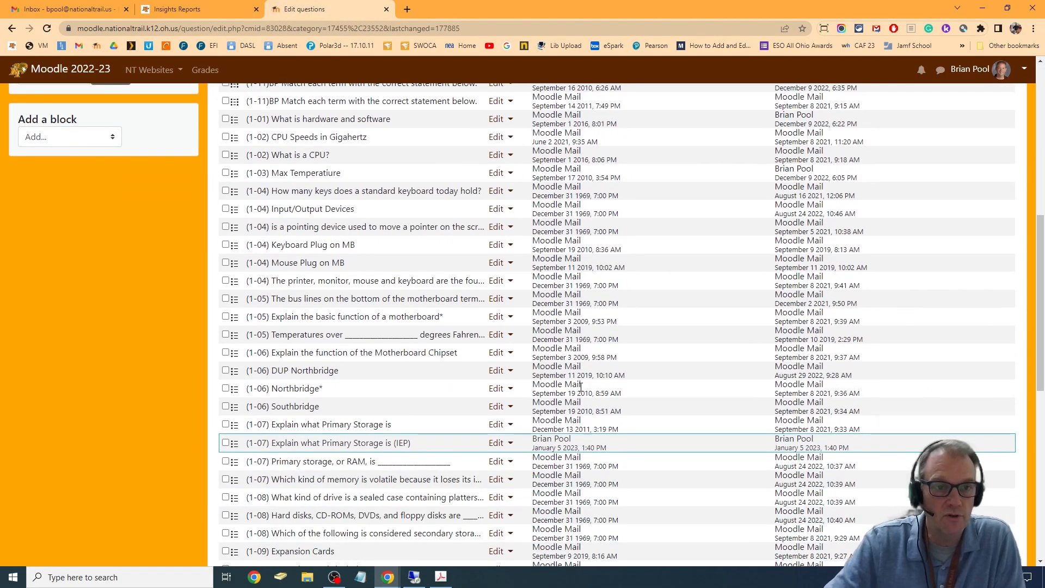
{"action": "scroll", "coordinate": [581, 387], "scroll_direction": "down", "scroll_amount": 2}
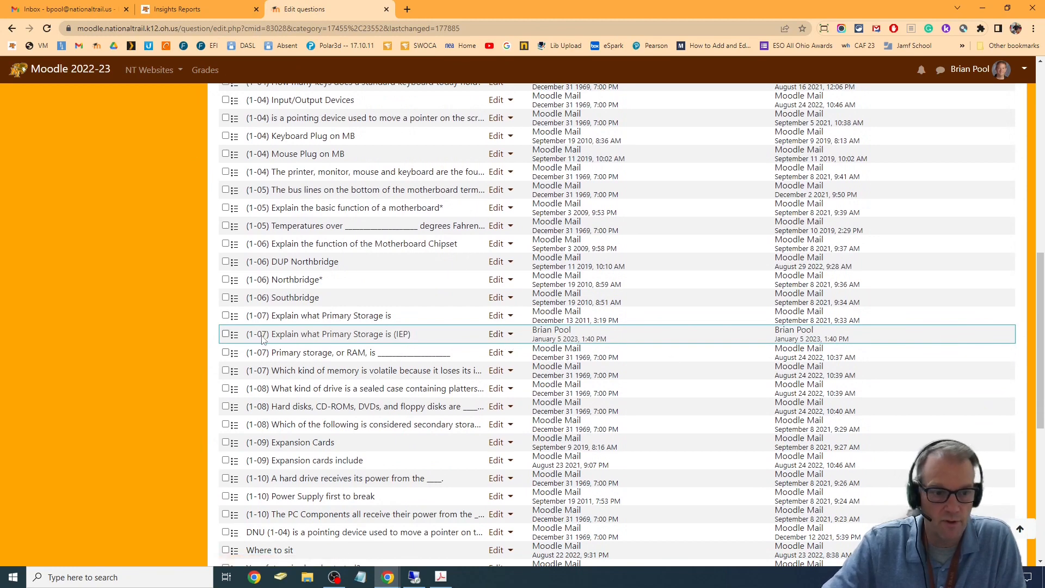
{"action": "left_click", "coordinate": [498, 334]}
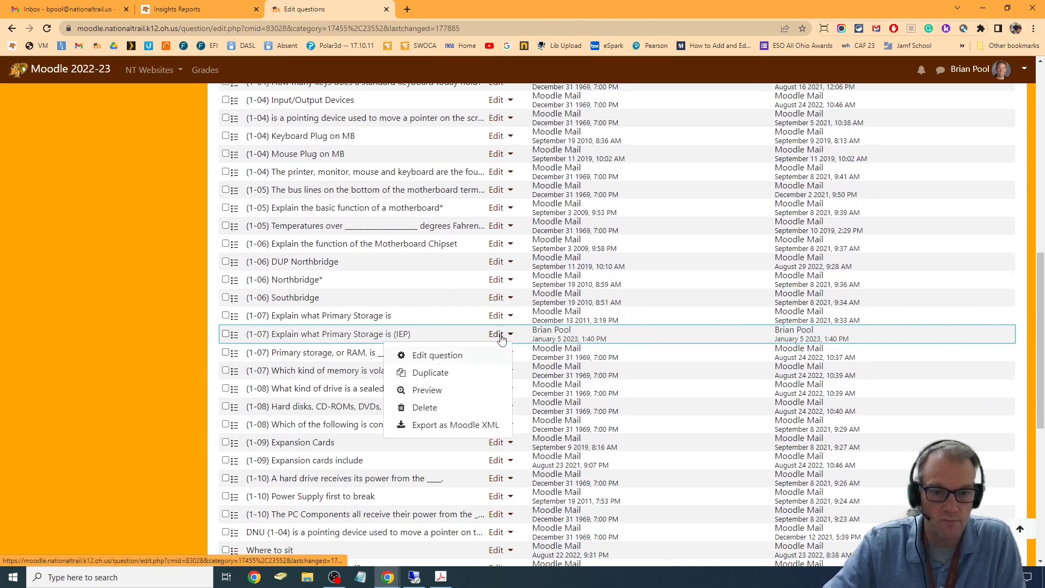
{"action": "left_click", "coordinate": [438, 393]}
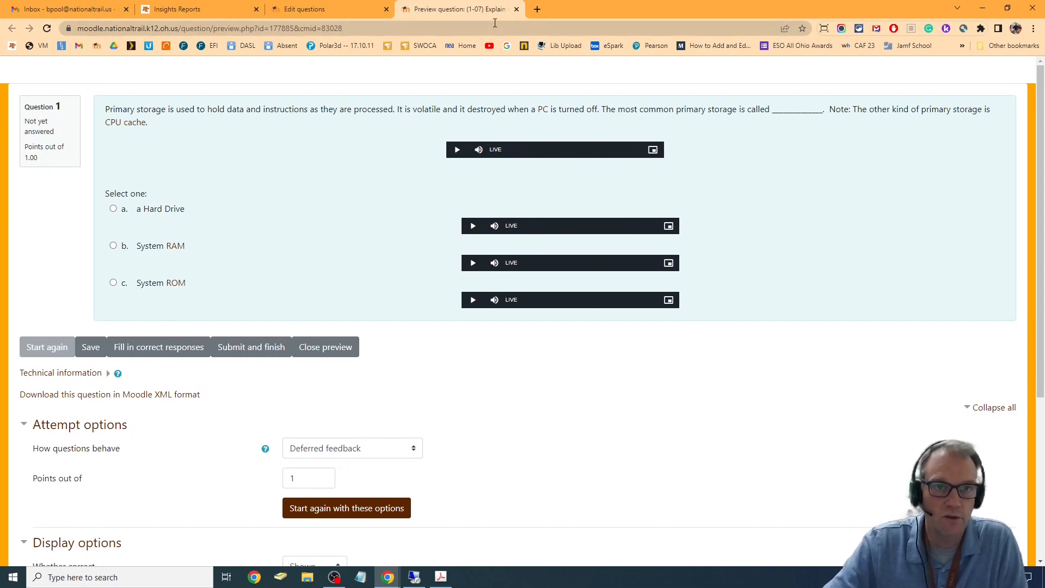
{"action": "left_click", "coordinate": [517, 10]}
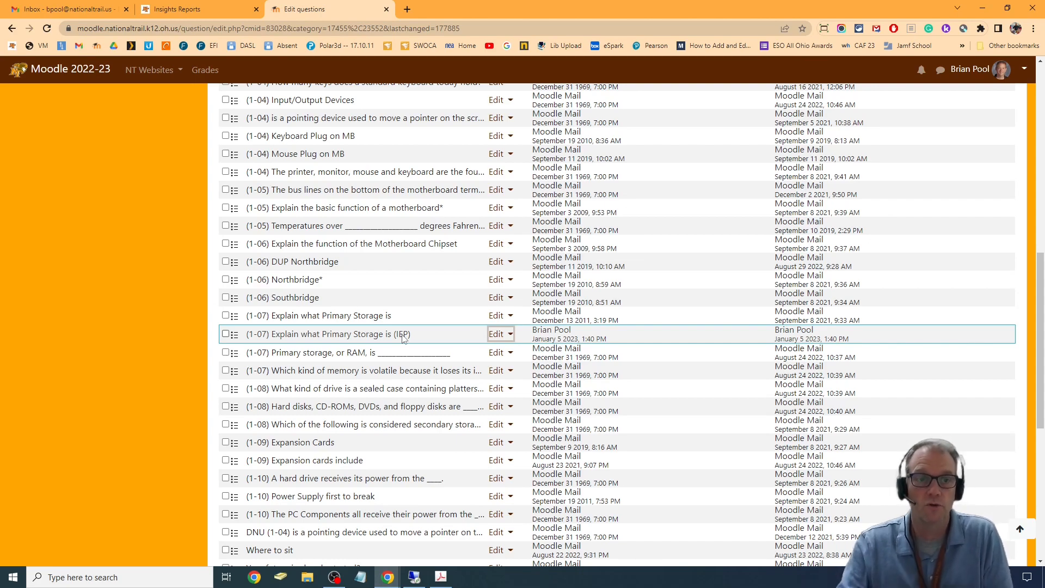
- Add "(1-07) Explain what Primary Storage is (IEP)" from the question bank category Ch 01 to page 1 of the Chapter 11 Test
{"action": "scroll", "coordinate": [380, 313], "scroll_direction": "up", "scroll_amount": 15}
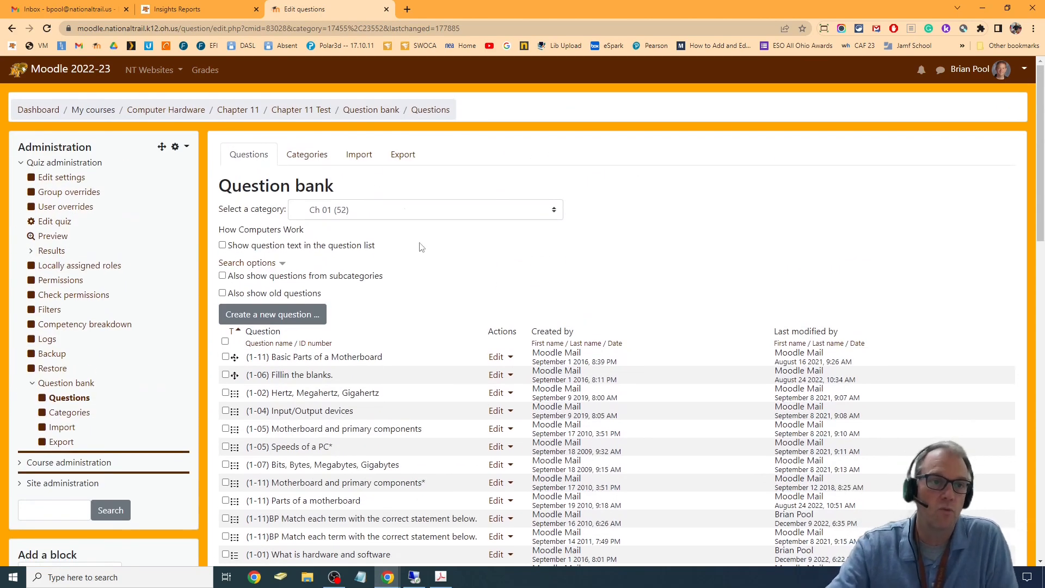
{"action": "left_click", "coordinate": [301, 110]}
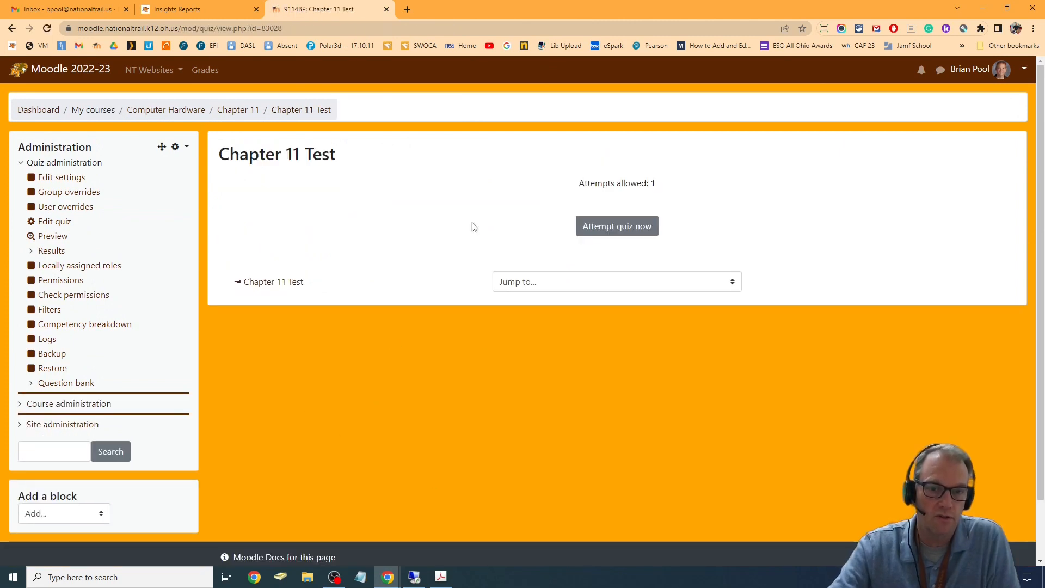
{"action": "left_click", "coordinate": [53, 237]}
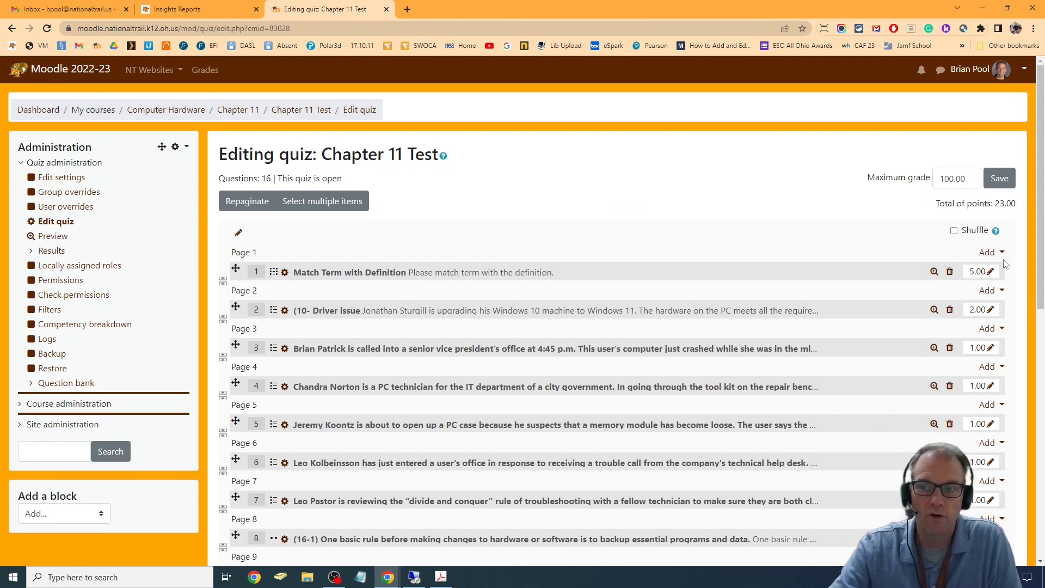
{"action": "left_click", "coordinate": [988, 252]}
{"action": "left_click", "coordinate": [954, 294]}
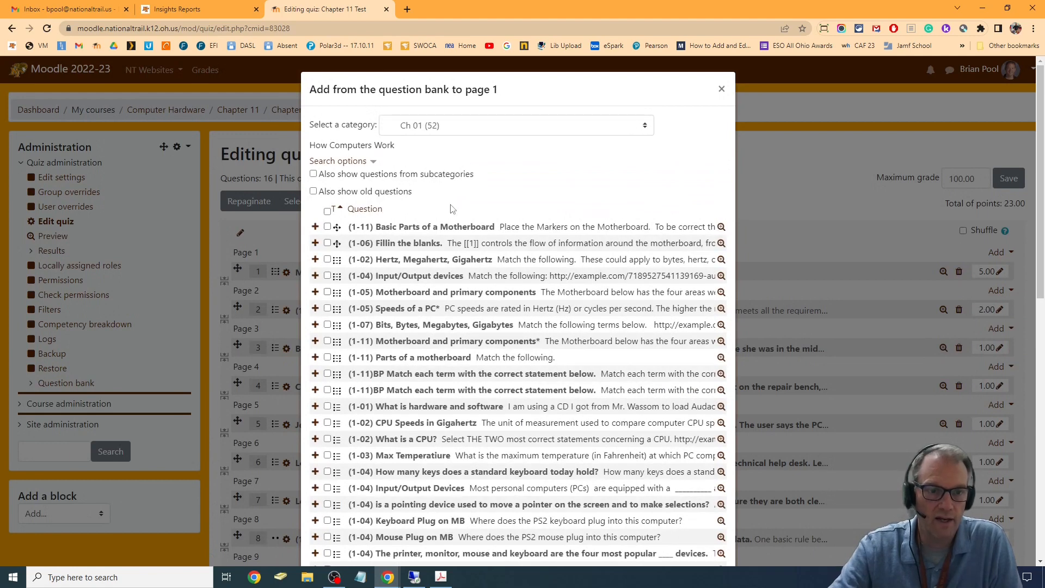
{"action": "scroll", "coordinate": [530, 310], "scroll_direction": "down", "scroll_amount": 5}
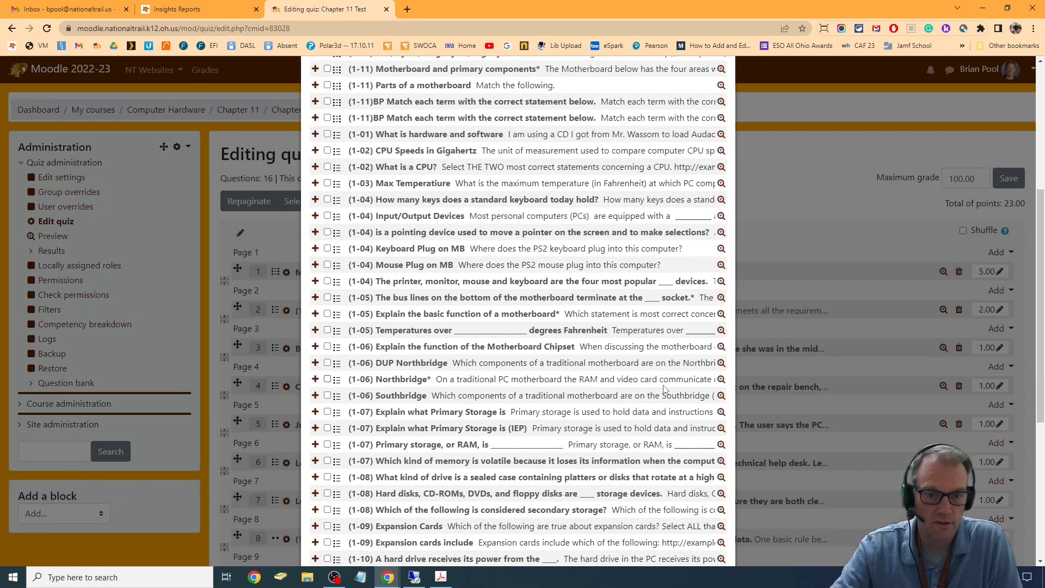
{"action": "scroll", "coordinate": [664, 390], "scroll_direction": "down", "scroll_amount": 1}
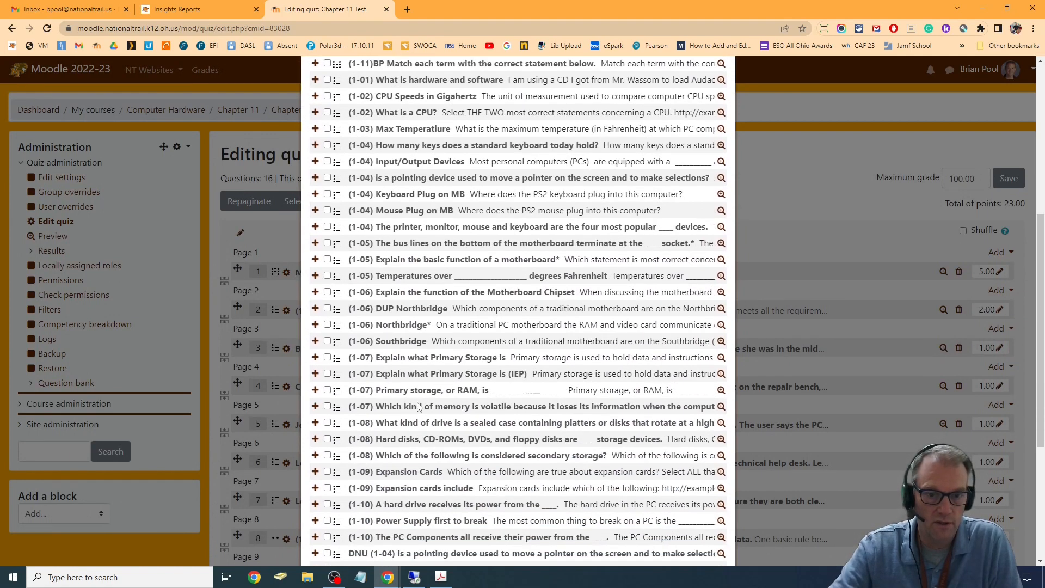
{"action": "left_click", "coordinate": [315, 374]}
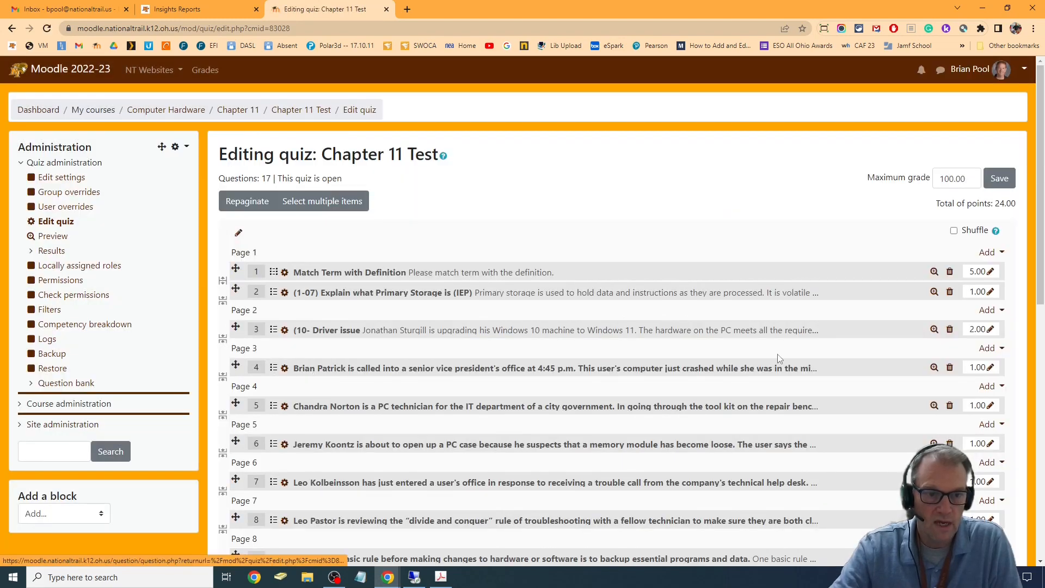
{"action": "scroll", "coordinate": [779, 358], "scroll_direction": "down", "scroll_amount": 10}
{"action": "scroll", "coordinate": [778, 358], "scroll_direction": "up", "scroll_amount": 5}
{"action": "scroll", "coordinate": [778, 358], "scroll_direction": "up", "scroll_amount": 5}
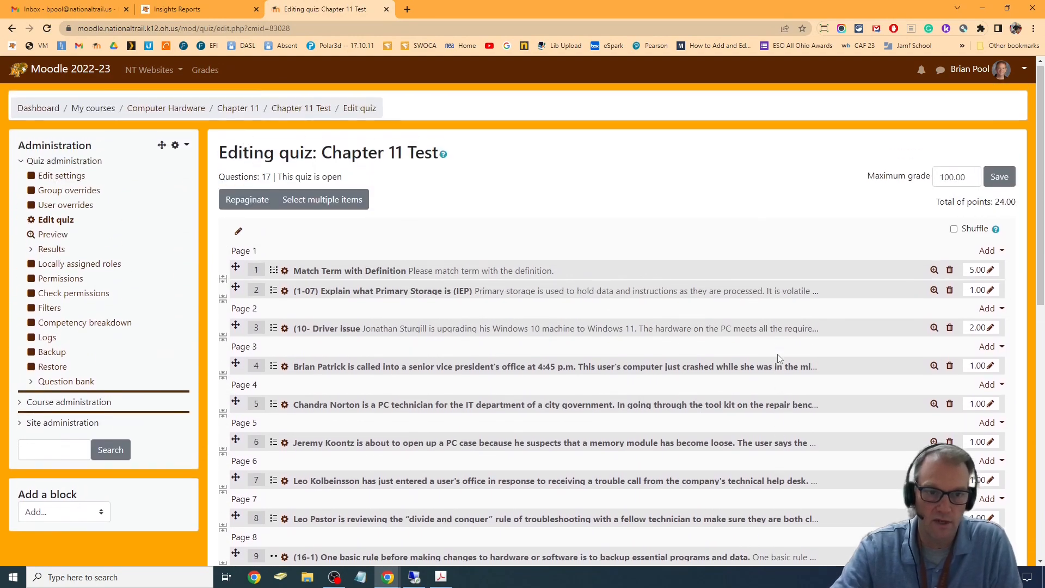
{"action": "scroll", "coordinate": [479, 370], "scroll_direction": "down", "scroll_amount": 10}
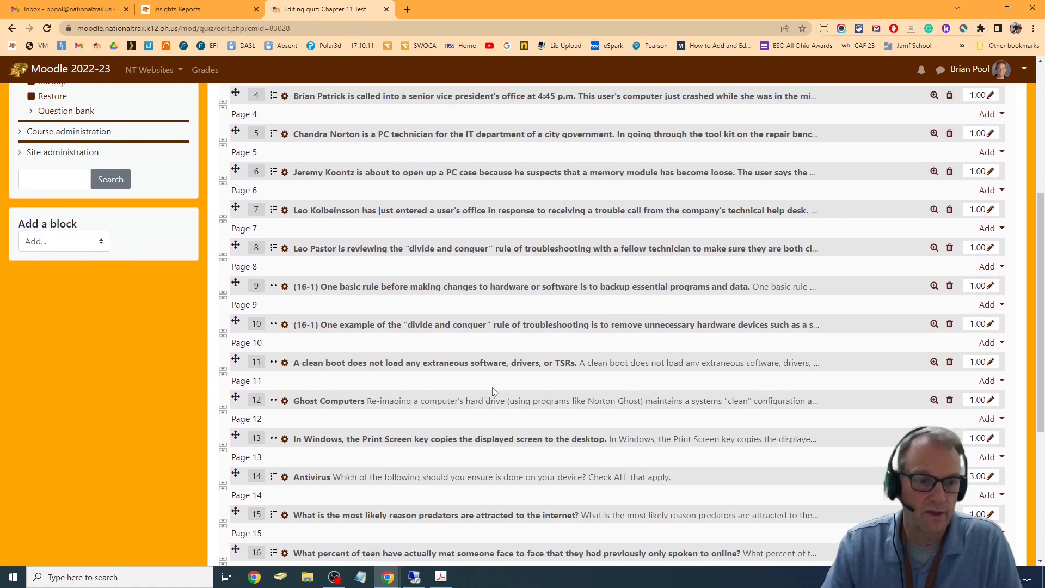
{"action": "scroll", "coordinate": [484, 373], "scroll_direction": "up", "scroll_amount": 10}
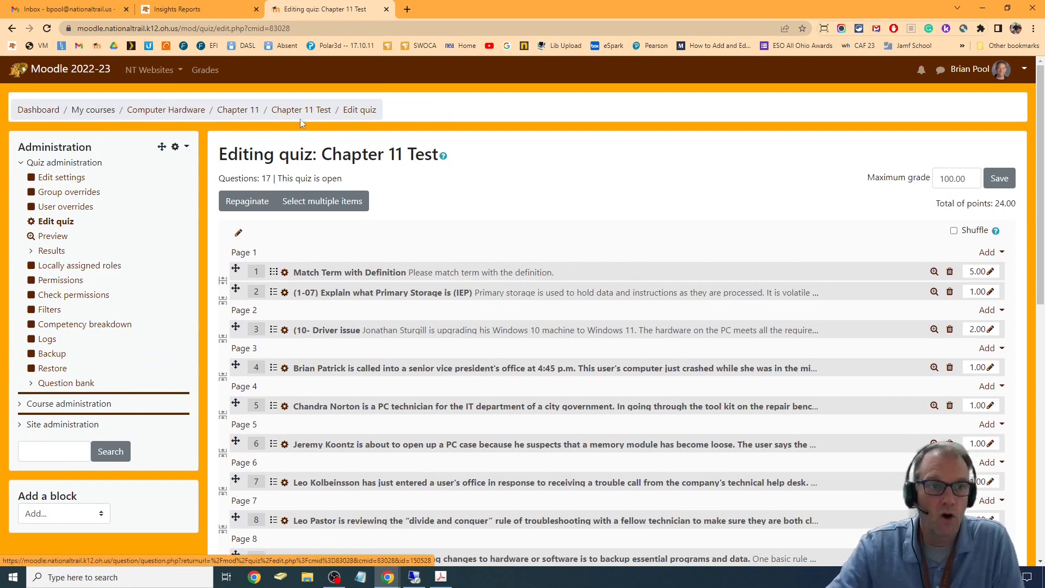
- Open the settings of the first Chapter 11 Test in the Chapter 11 section and remove its NT-504 and NT-IEP group restrictions
{"action": "left_click", "coordinate": [246, 112]}
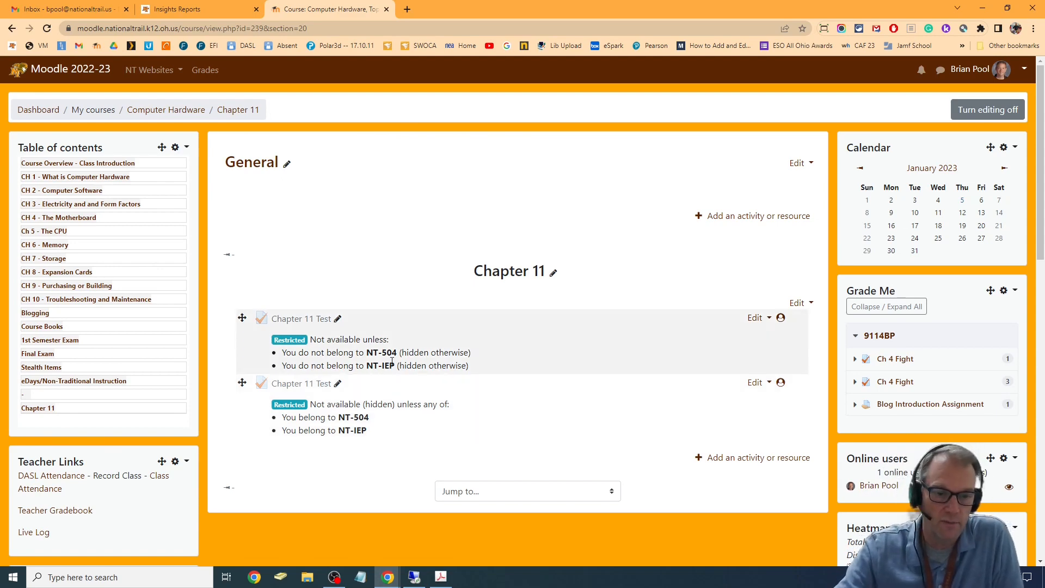
{"action": "left_click", "coordinate": [764, 321]}
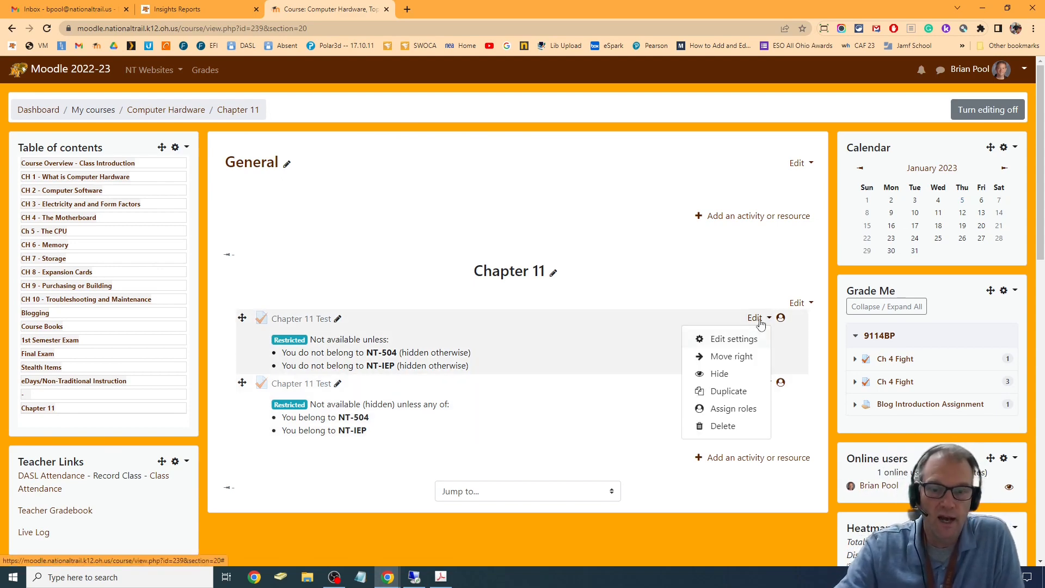
{"action": "left_click", "coordinate": [742, 343]}
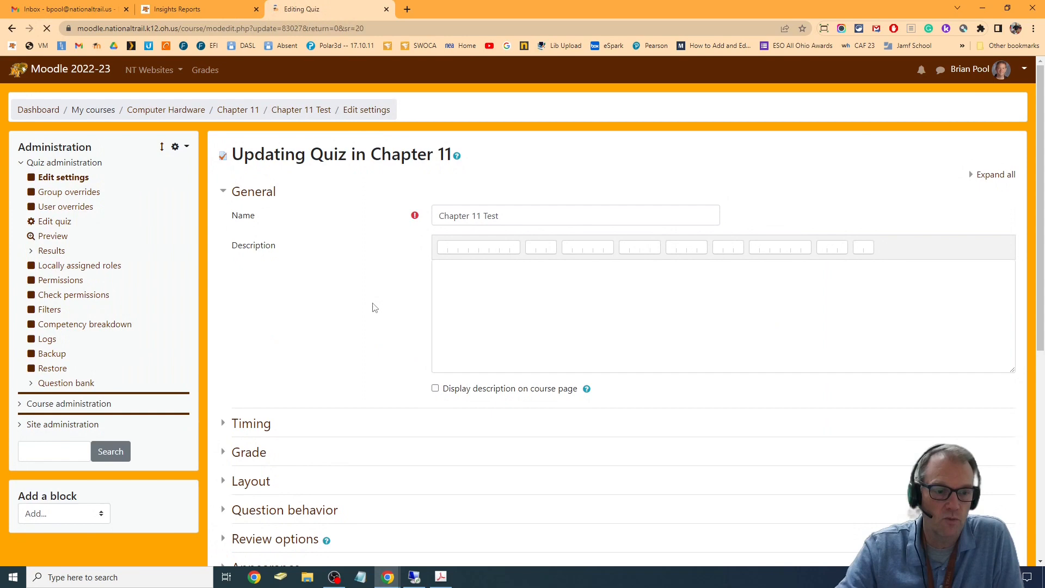
{"action": "scroll", "coordinate": [373, 306], "scroll_direction": "down", "scroll_amount": 7}
{"action": "left_click", "coordinate": [273, 343]}
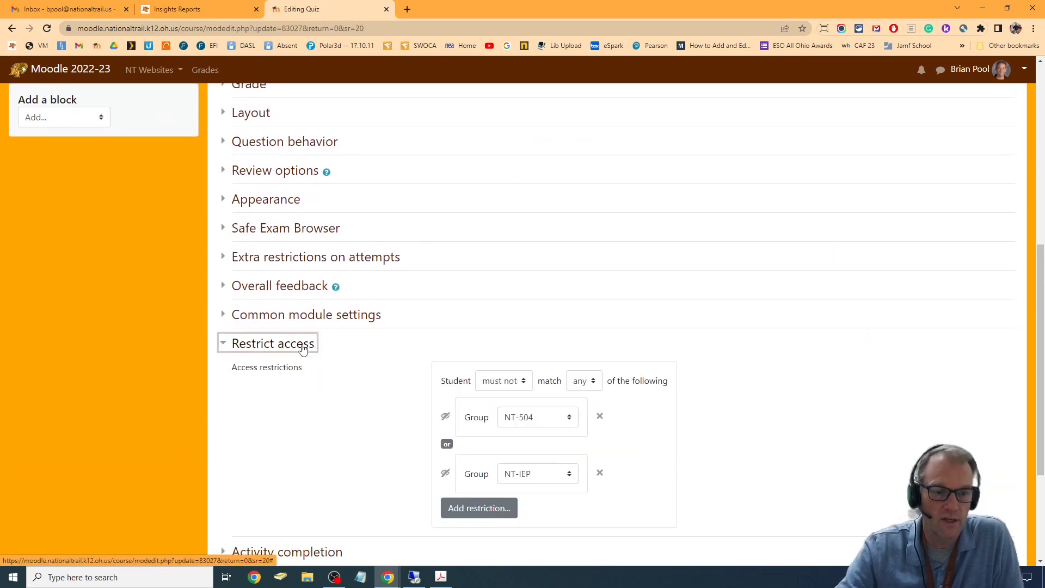
{"action": "scroll", "coordinate": [746, 275], "scroll_direction": "down", "scroll_amount": 3}
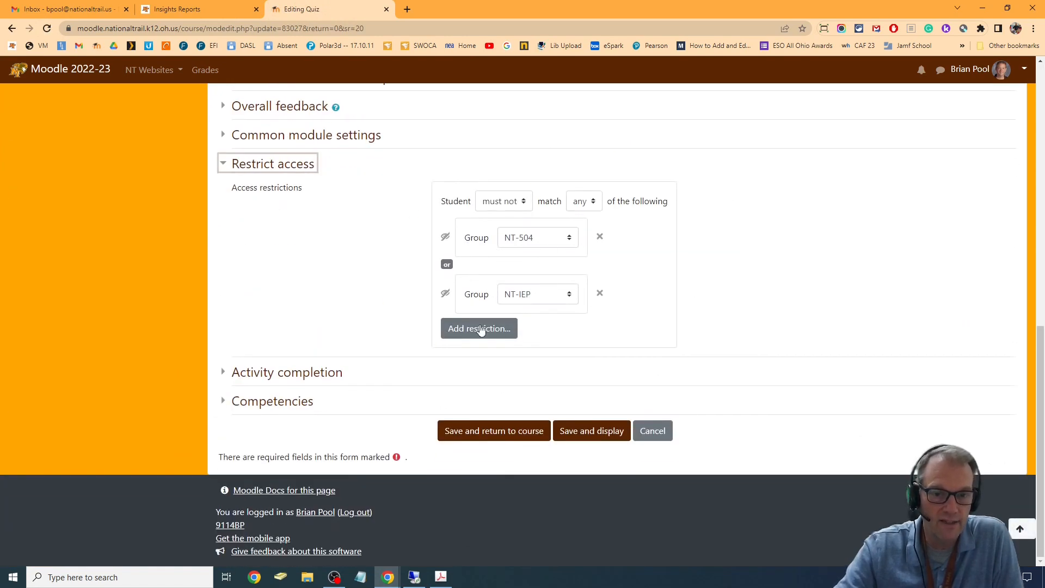
{"action": "left_click", "coordinate": [599, 237]}
{"action": "left_click", "coordinate": [599, 294]}
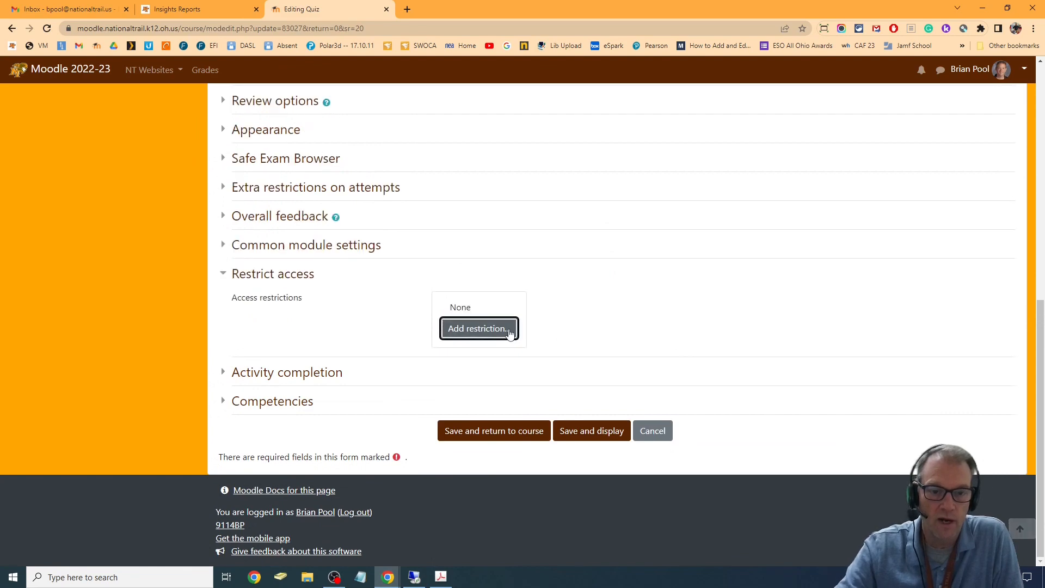
- Try a grade restriction on 3-Summative total with a minimum of 80%, hidden when unmet, and remove it again
{"action": "left_click", "coordinate": [510, 330]}
{"action": "left_click", "coordinate": [450, 263]}
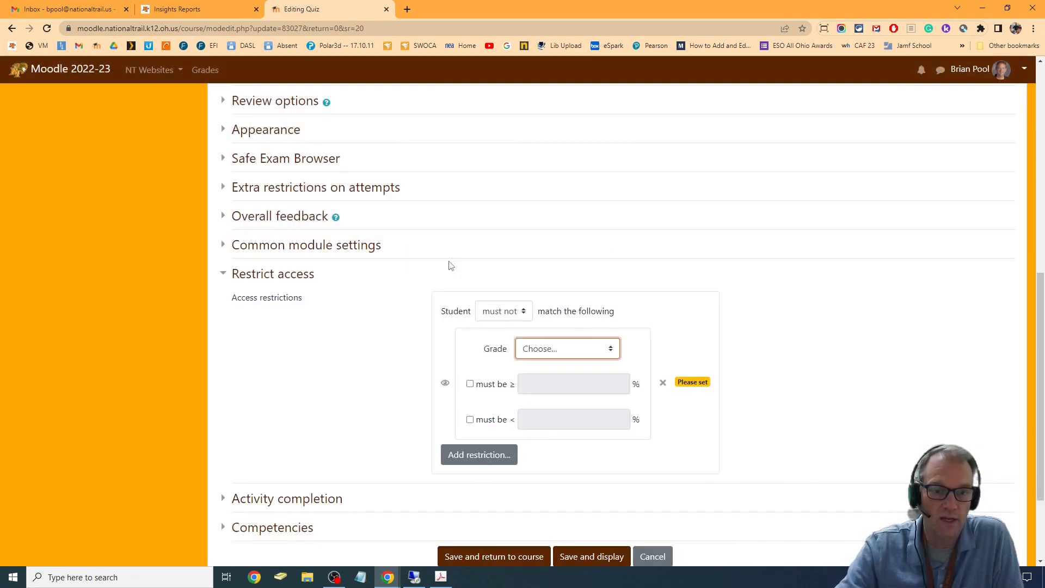
{"action": "left_click", "coordinate": [584, 355]}
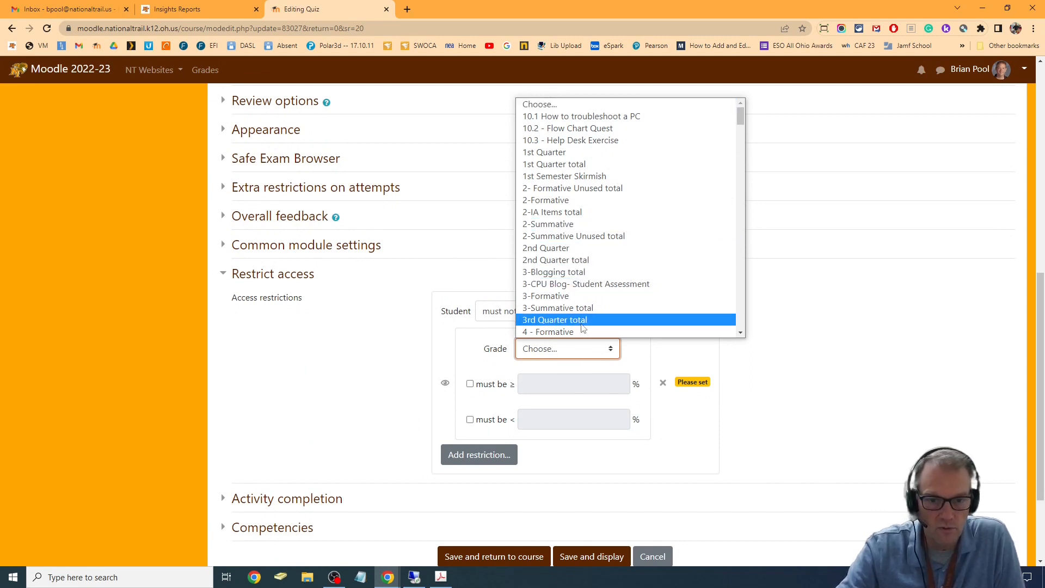
{"action": "left_click", "coordinate": [578, 308]}
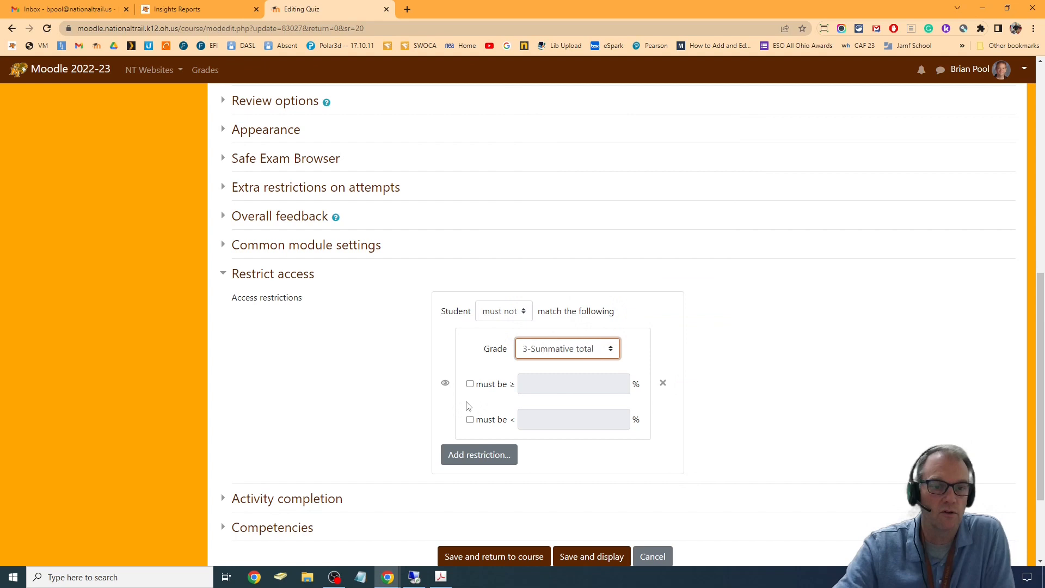
{"action": "left_click", "coordinate": [446, 384]}
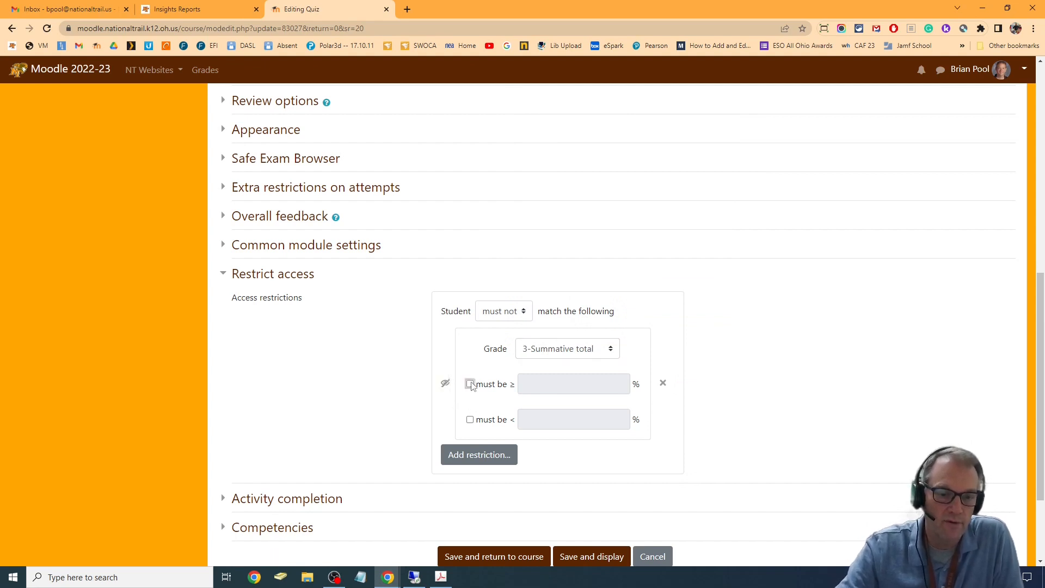
{"action": "left_click", "coordinate": [469, 383]}
{"action": "left_click", "coordinate": [538, 388]}
{"action": "type", "text": "80"}
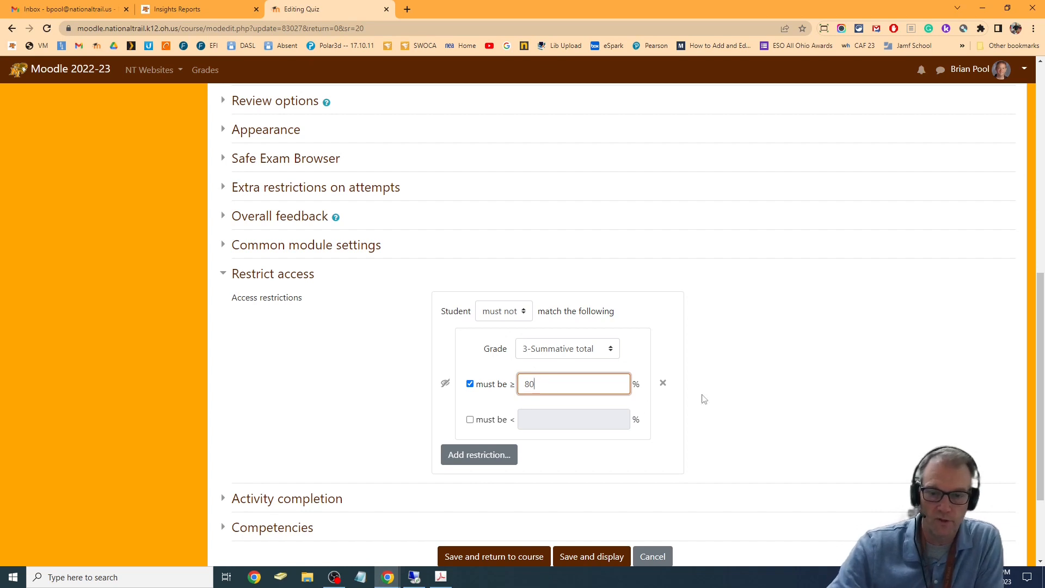
{"action": "left_click", "coordinate": [662, 384]}
- Try a user profile restriction based on the Address field and remove it again
{"action": "left_click", "coordinate": [486, 330]}
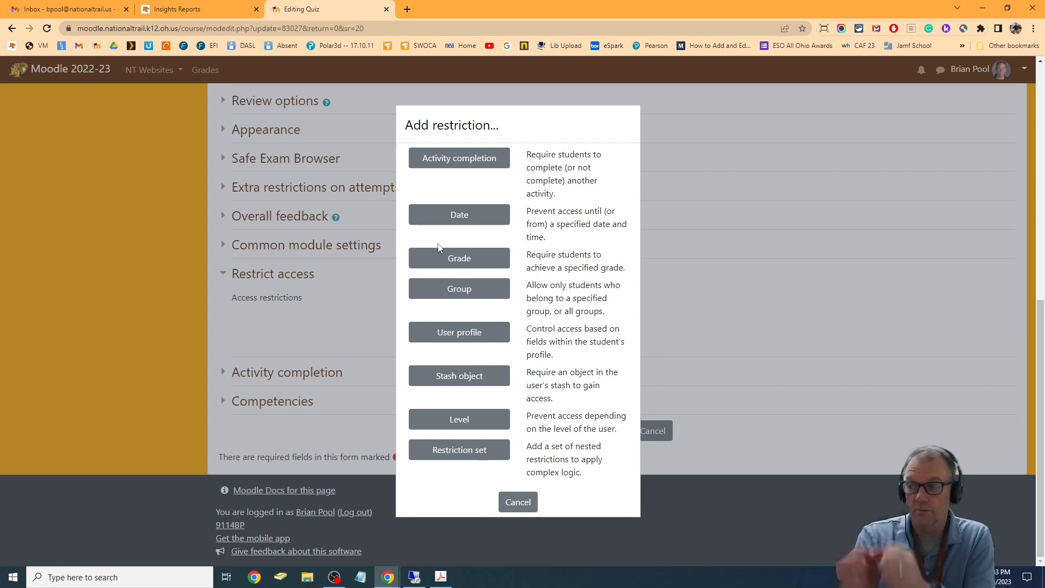
{"action": "left_click", "coordinate": [460, 333]}
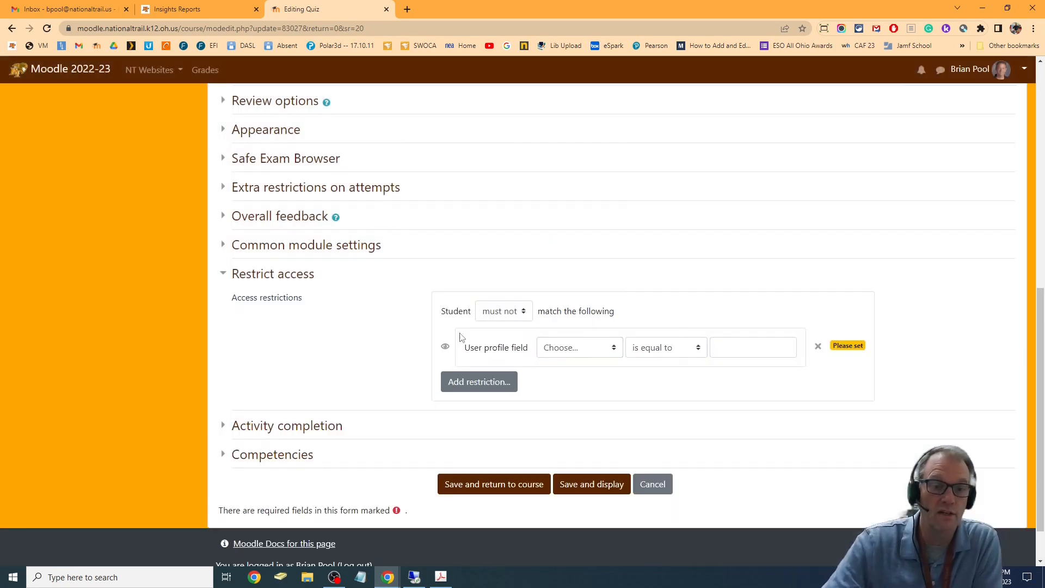
{"action": "left_click", "coordinate": [613, 351]}
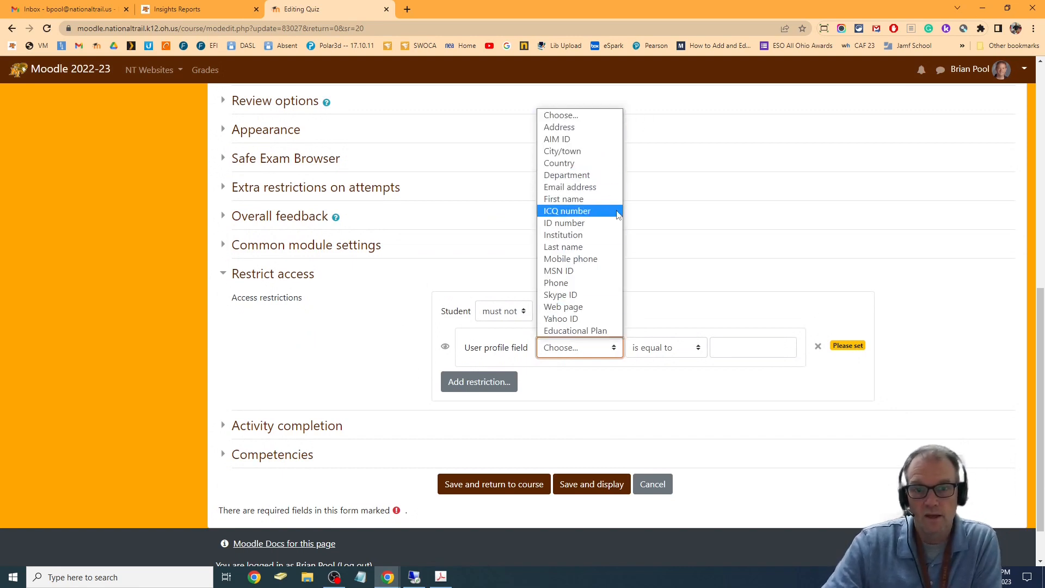
{"action": "left_click", "coordinate": [578, 129]}
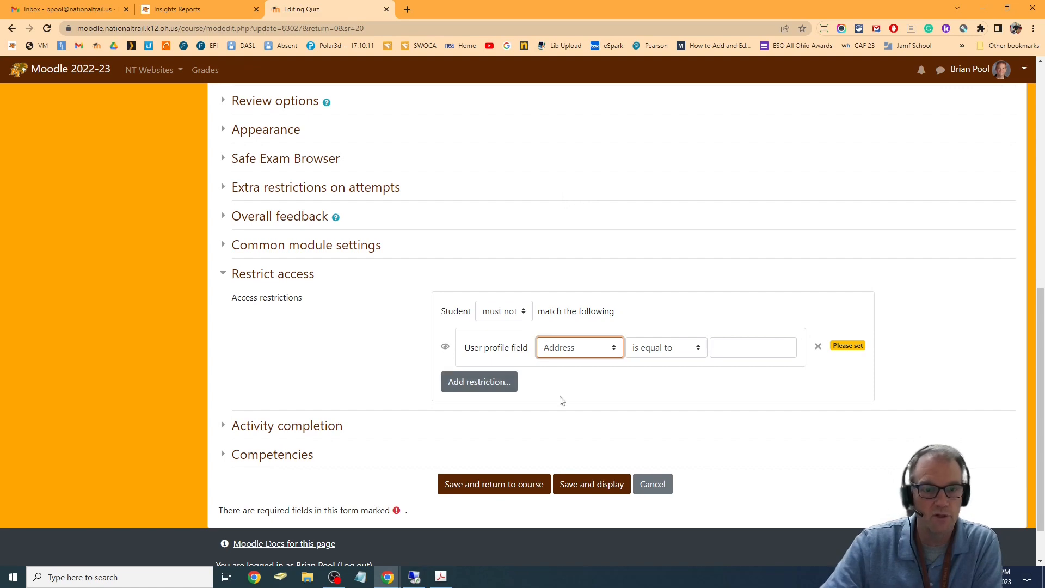
{"action": "left_click", "coordinate": [819, 347]}
- Try an empty nested restriction set, remove it, and leave the quiz settings without saving
{"action": "left_click", "coordinate": [479, 329]}
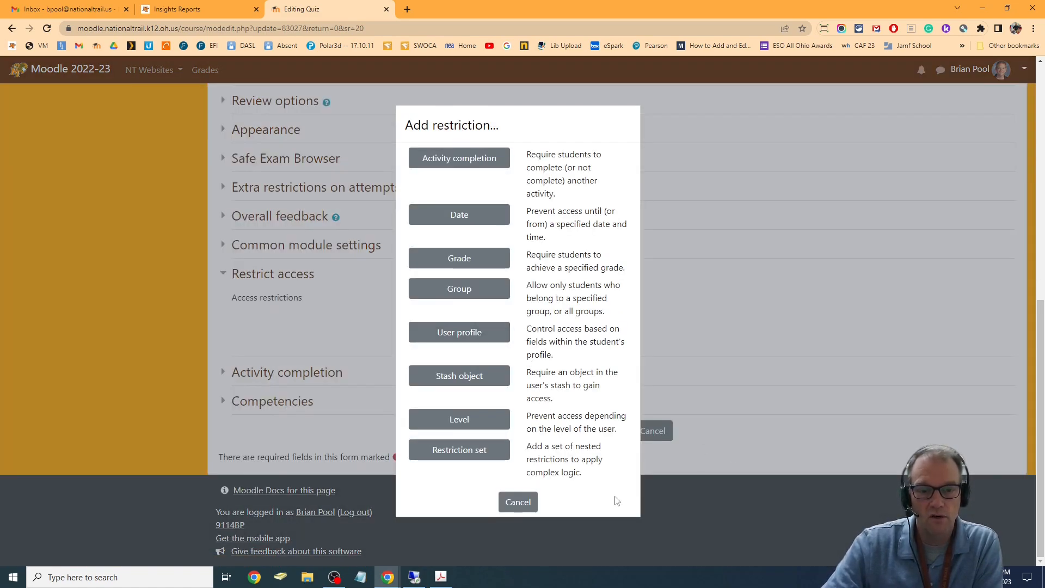
{"action": "left_click", "coordinate": [445, 456]}
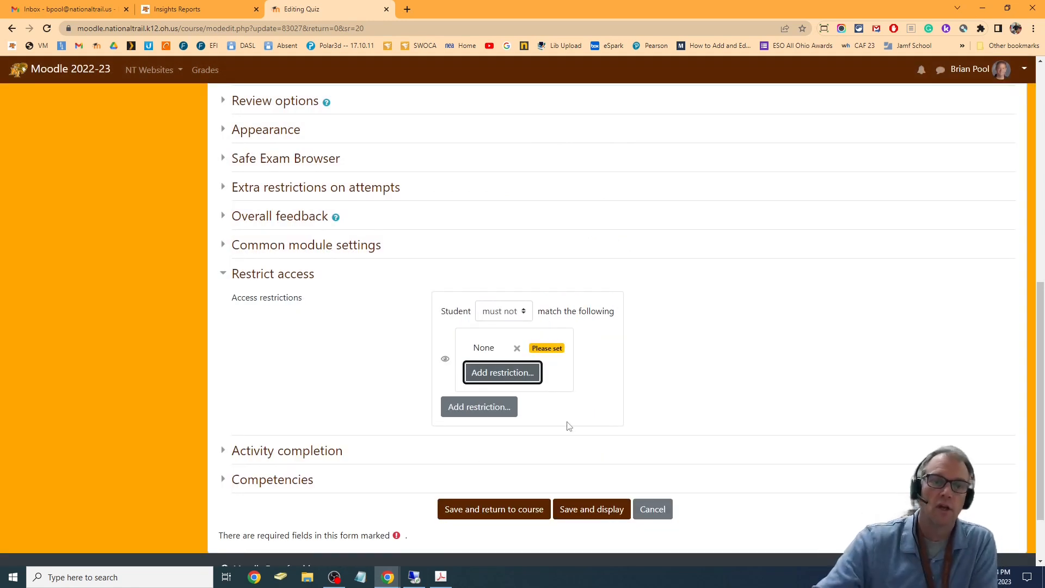
{"action": "left_click", "coordinate": [517, 349]}
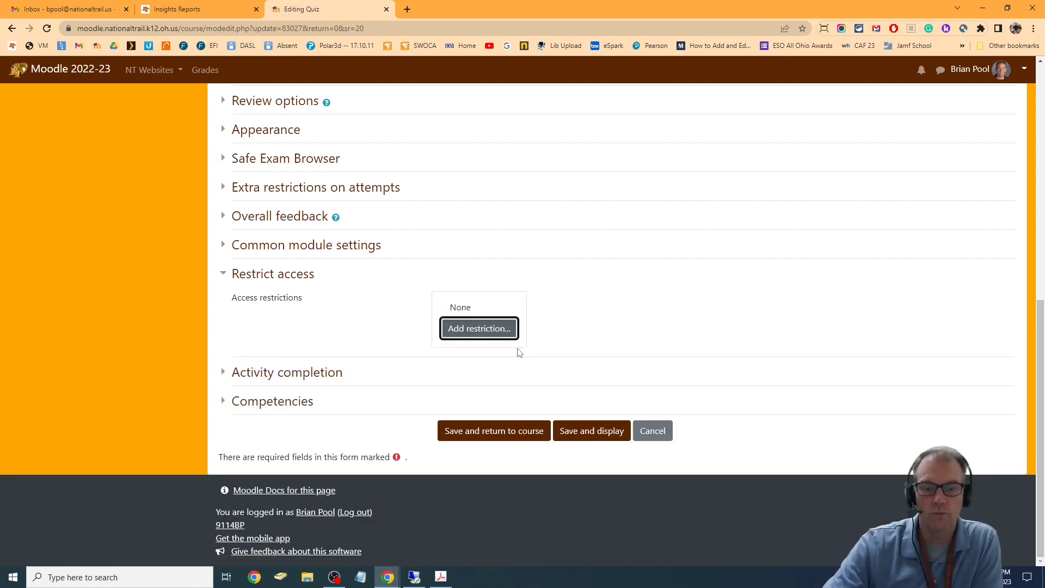
{"action": "left_click", "coordinate": [653, 430]}
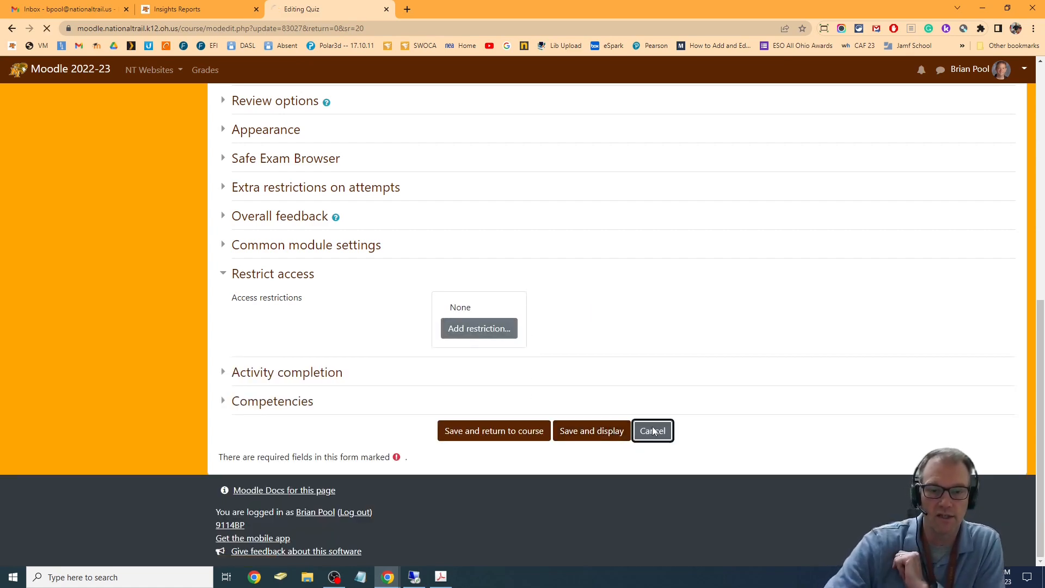